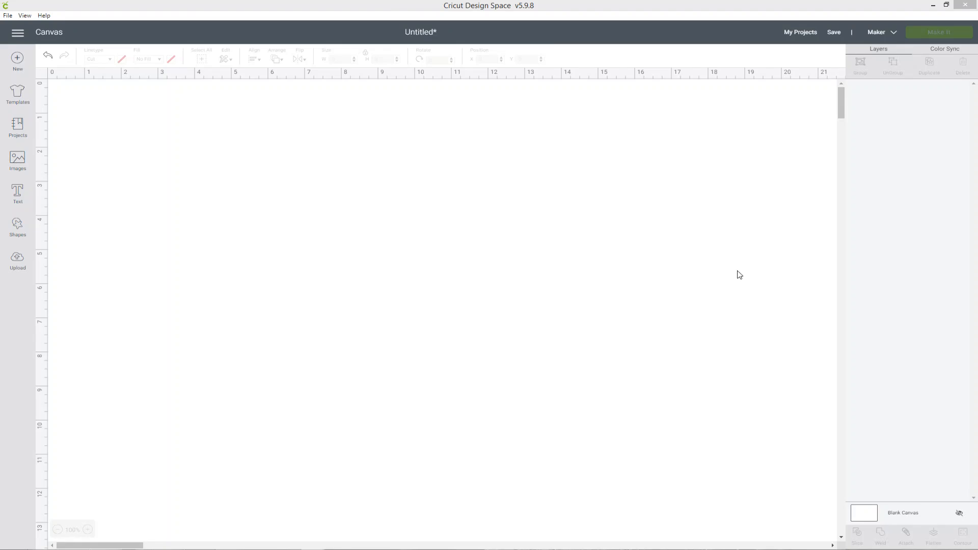
Search the image library for "flower", browse the results and select the free teal seven-petal flower.
left_click(28, 162)
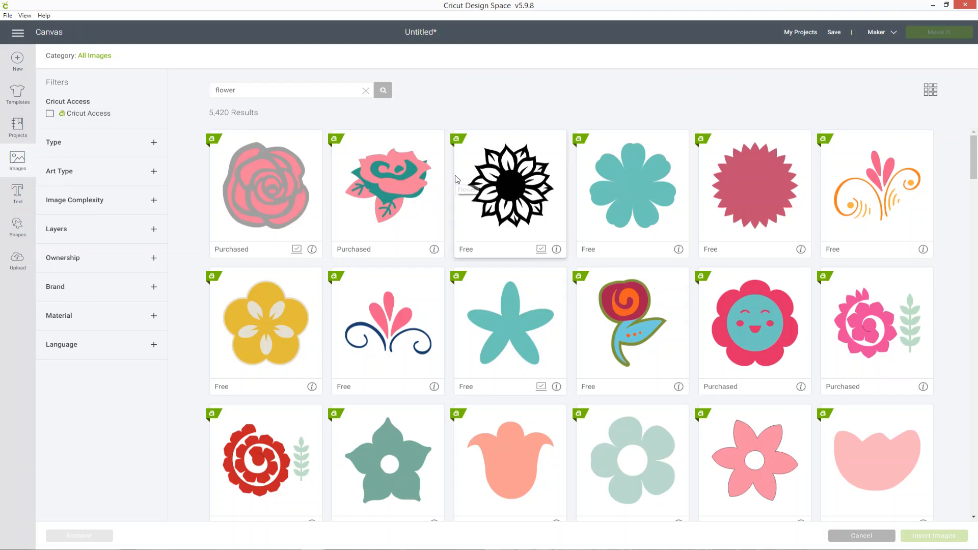
left_click_drag(256, 90, 189, 86)
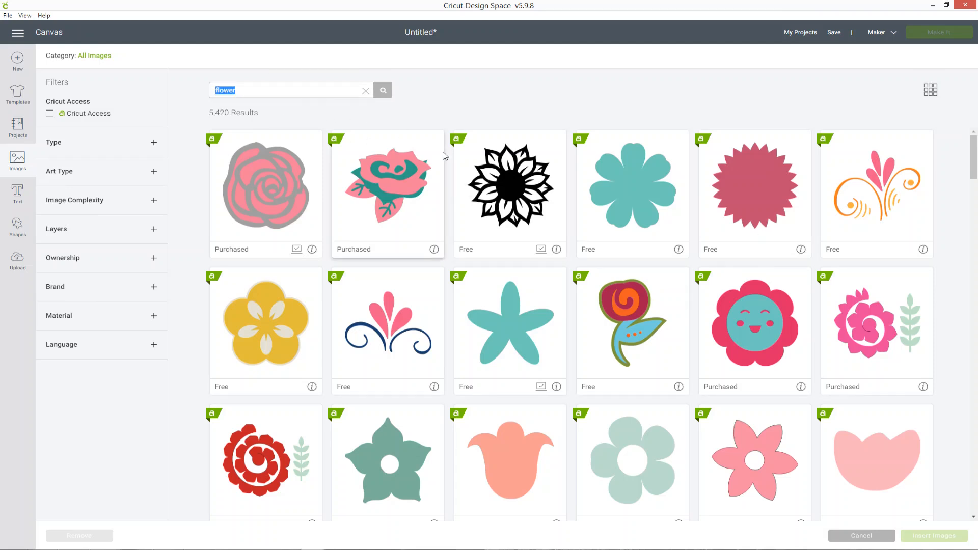
scroll(444, 155, "down", 5)
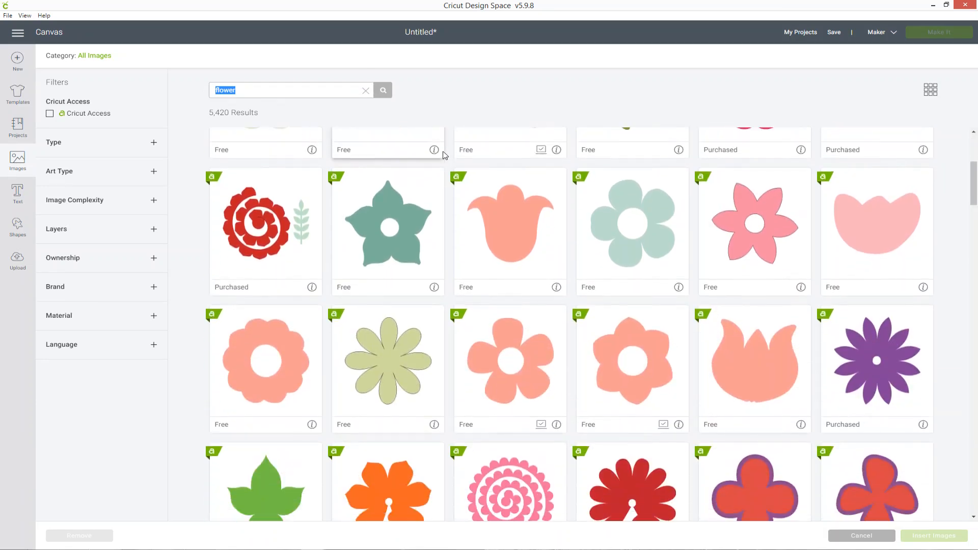
scroll(444, 156, "down", 5)
scroll(444, 156, "down", 8)
scroll(445, 156, "down", 5)
left_click_drag(974, 290, 965, 81)
left_click(660, 176)
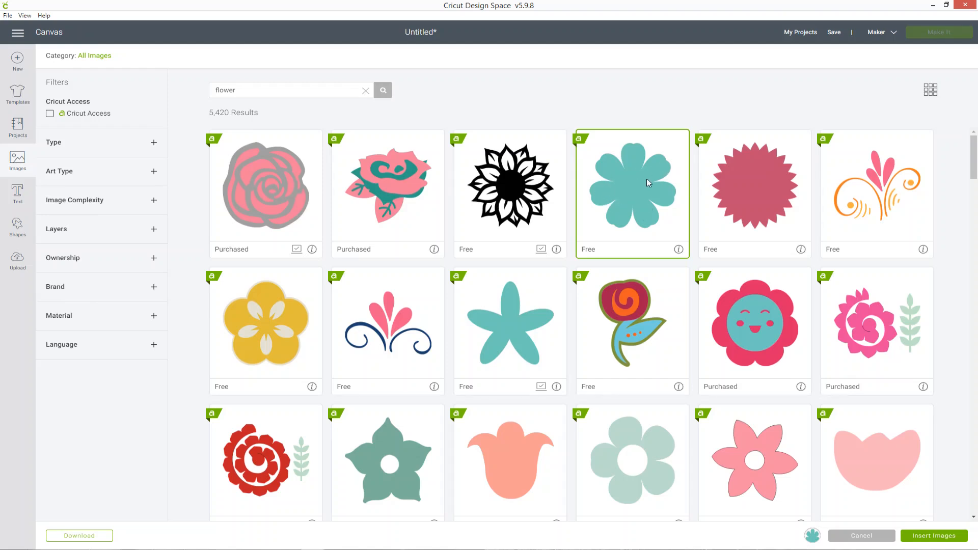
Search the image library for "sunflower" and add the gold sunflower with the solid brown centre to the selection.
left_click_drag(268, 94, 195, 95)
type("sunflowe")
key("Return")
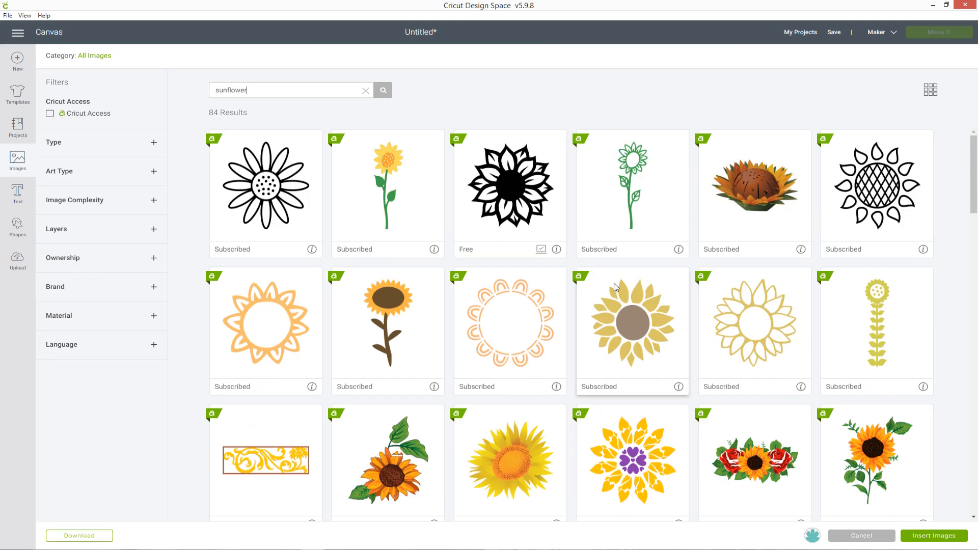
left_click(620, 298)
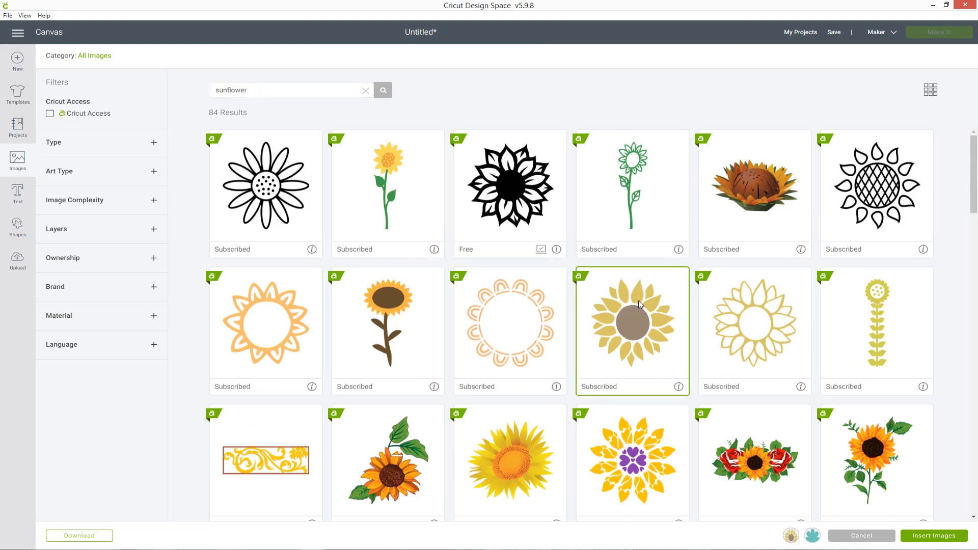
View the selected sunflower's image details and insert both chosen images onto the canvas.
left_click(679, 388)
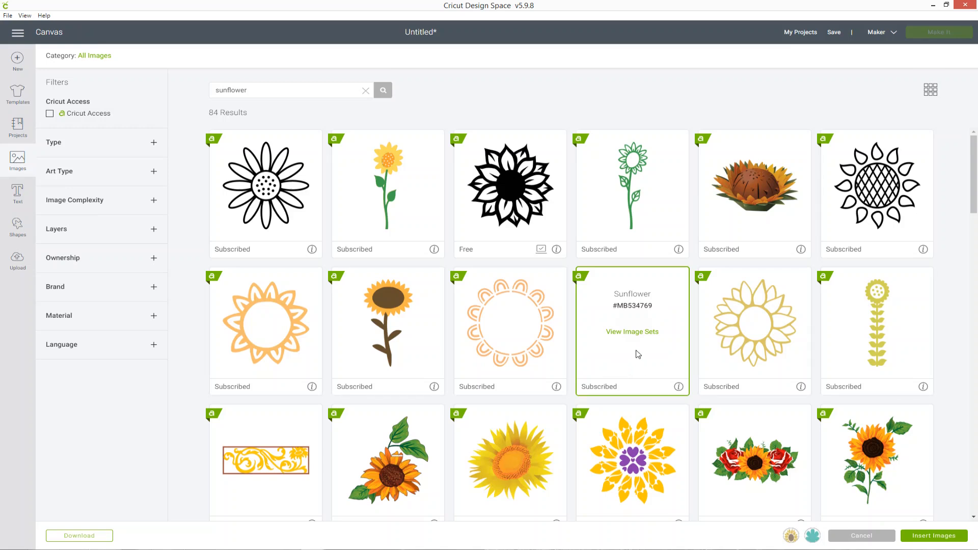
left_click(679, 387)
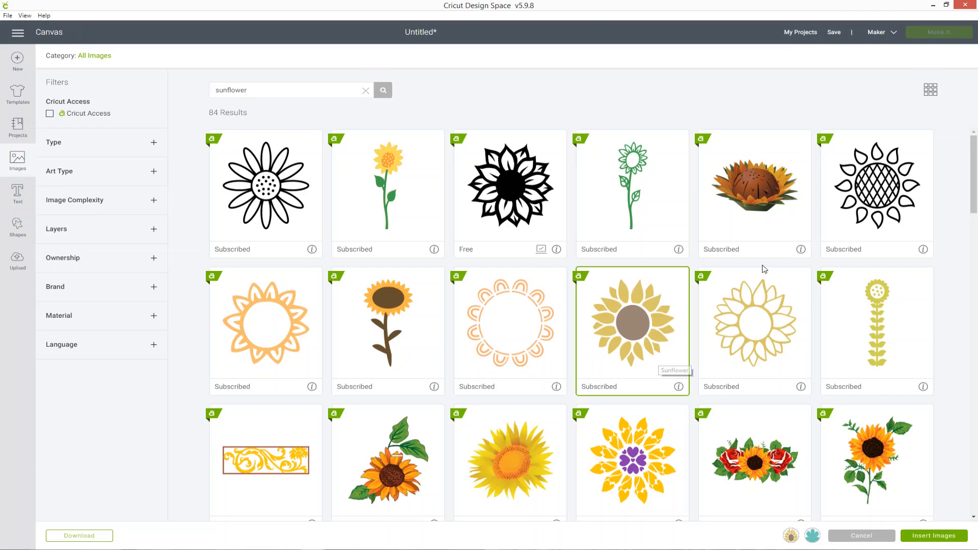
left_click(925, 536)
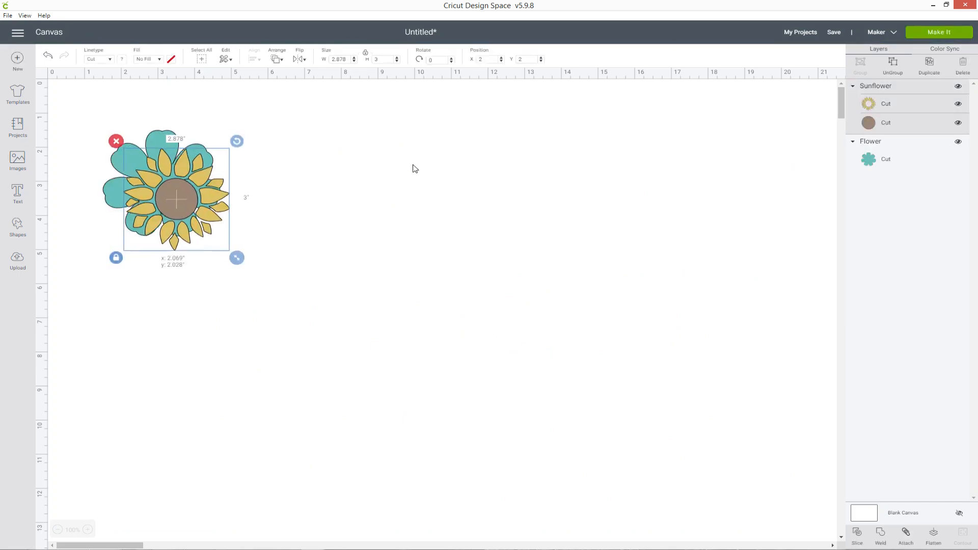
Move the sunflower away from the teal flower and enlarge it to about 8.5 by 8.8 inches.
left_click_drag(173, 199, 402, 161)
left_click_drag(461, 220, 607, 359)
left_click_drag(659, 387, 654, 401)
left_click_drag(566, 272, 607, 281)
left_click_drag(692, 412, 709, 428)
left_click_drag(631, 236, 607, 228)
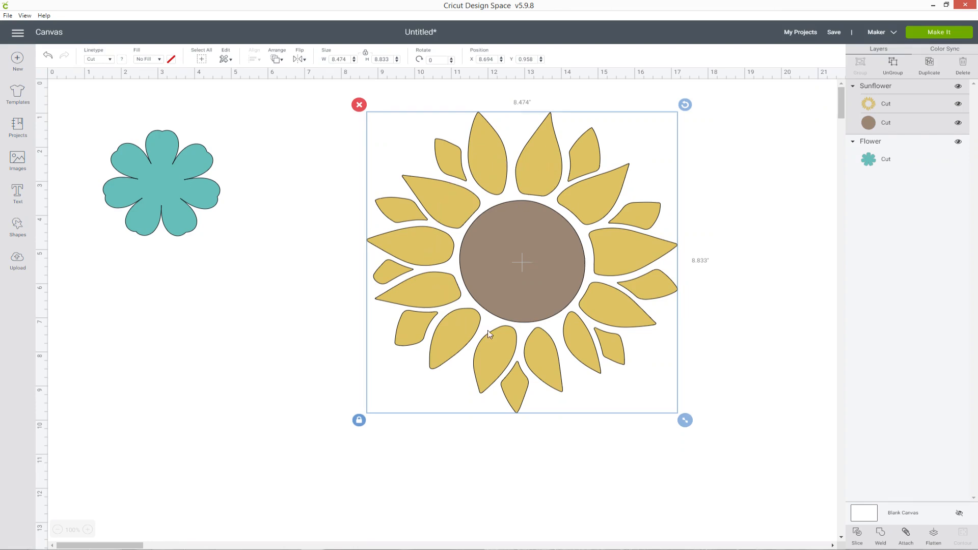
Hide the sunflower's brown centre layer and show it again.
left_click(959, 124)
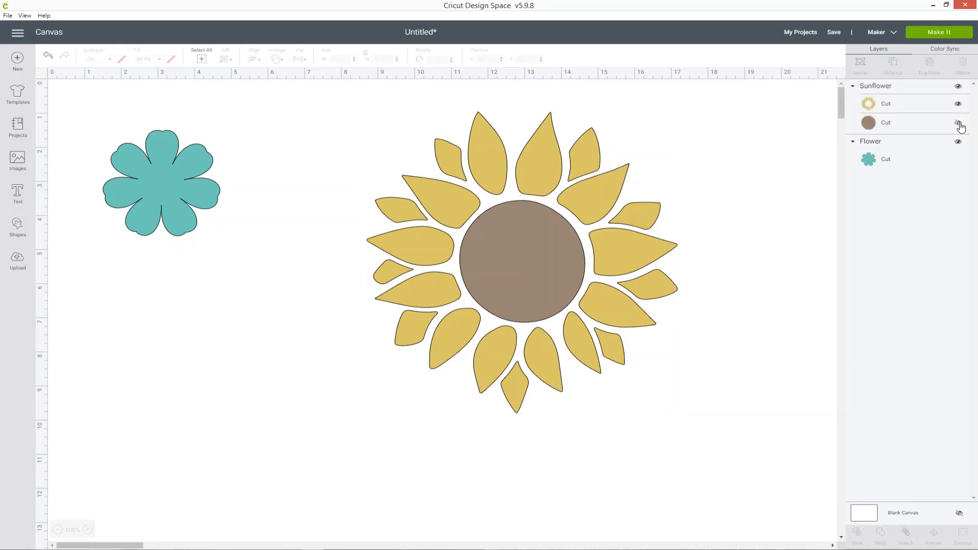
left_click(959, 124)
left_click(959, 124)
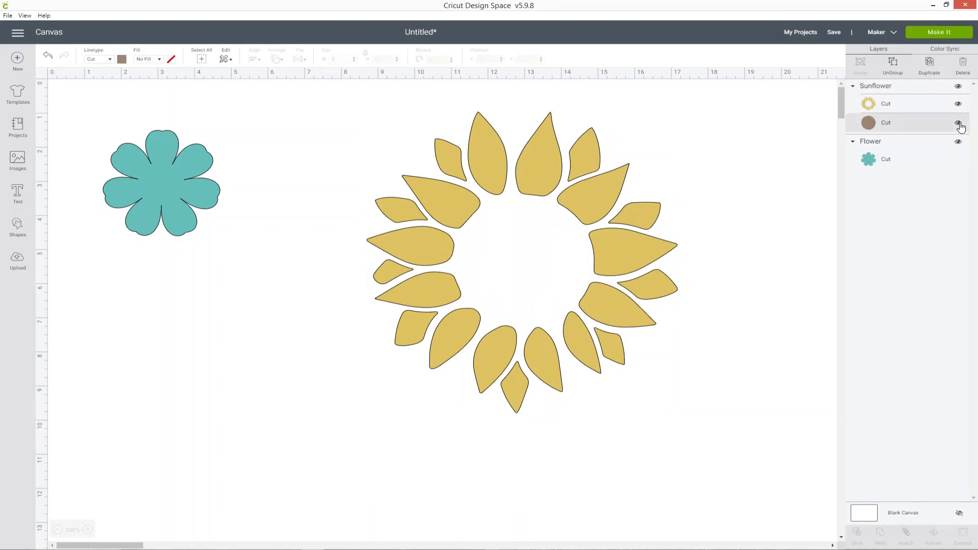
left_click(958, 123)
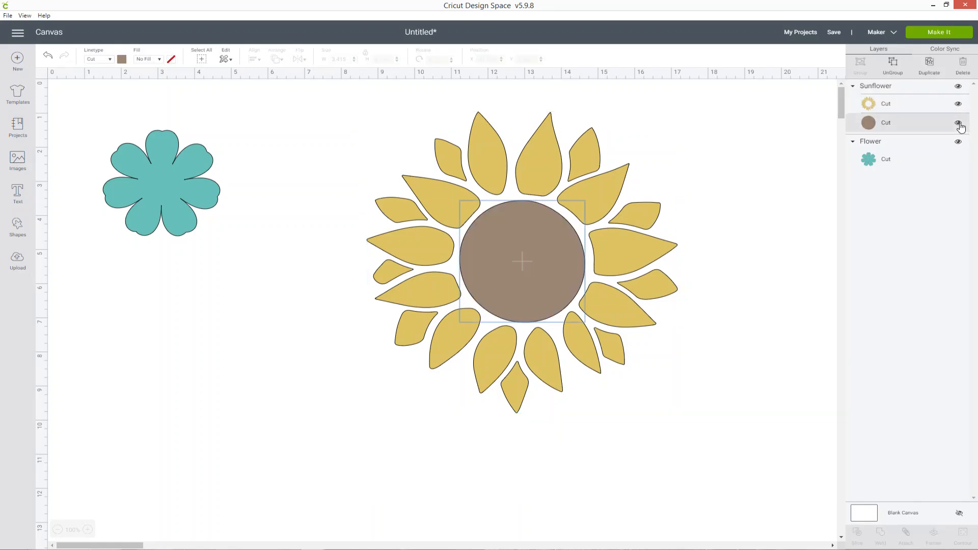
Open the sunflower's gold petal layer in Contour and hide four petals on its upper right side.
left_click(906, 108)
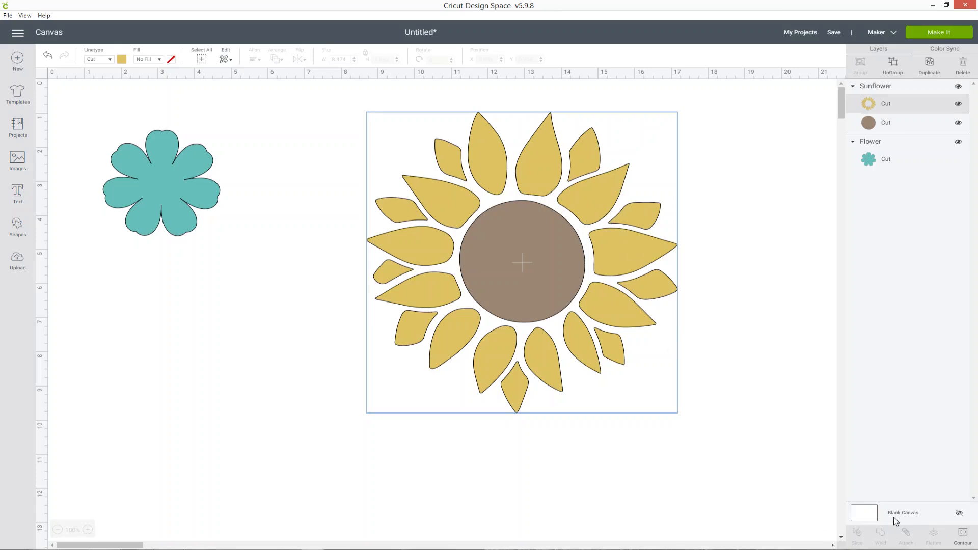
left_click(963, 536)
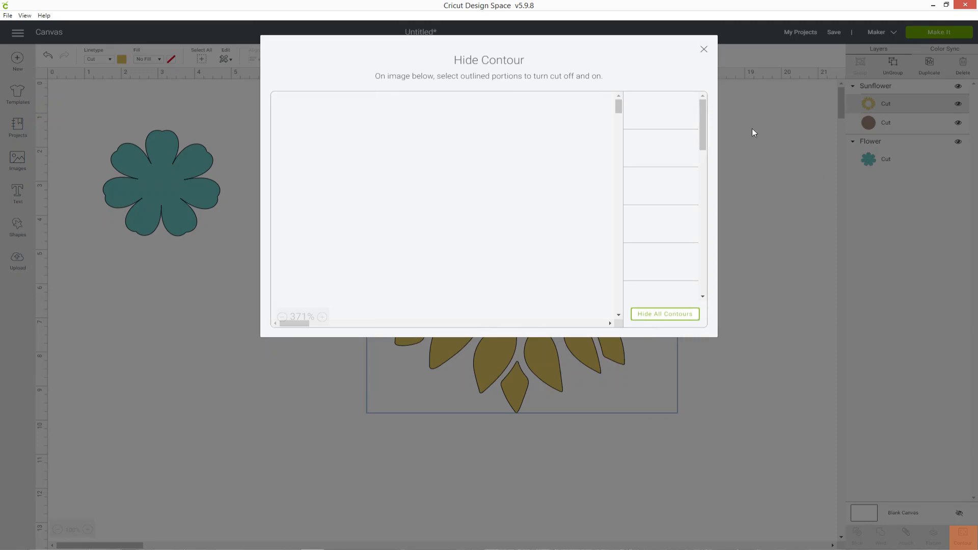
left_click(282, 317)
left_click(282, 317)
left_click(282, 317)
left_click(282, 317)
left_click(282, 316)
left_click(282, 317)
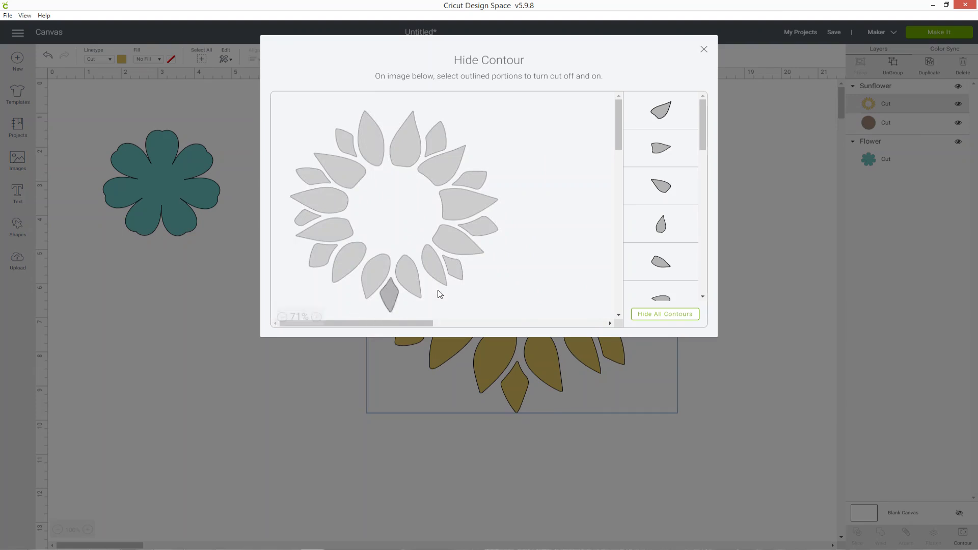
left_click(441, 159)
left_click(435, 136)
left_click(472, 185)
left_click(466, 205)
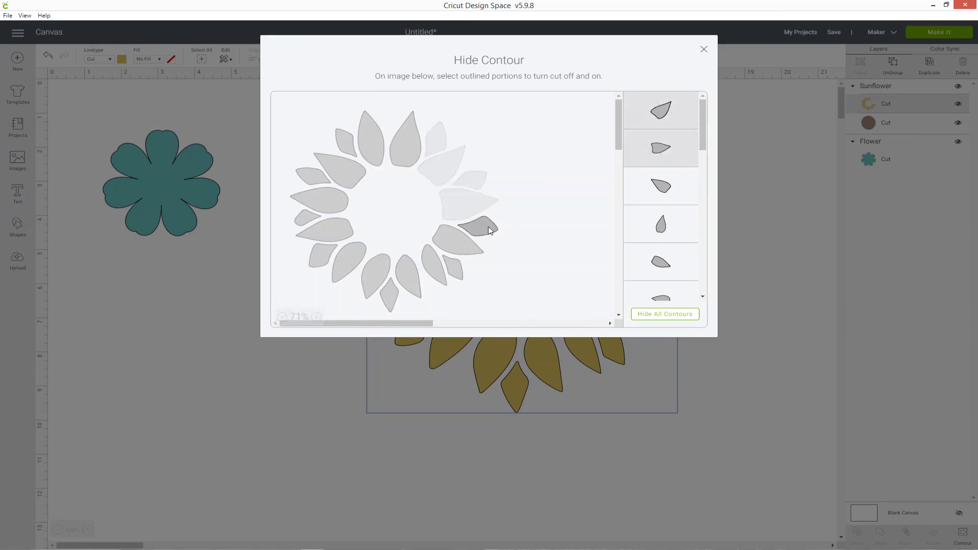
Hide the six remaining petals on the sunflower's lower right side and return to the canvas.
left_click(457, 265)
left_click(436, 262)
left_click(405, 277)
left_click(387, 290)
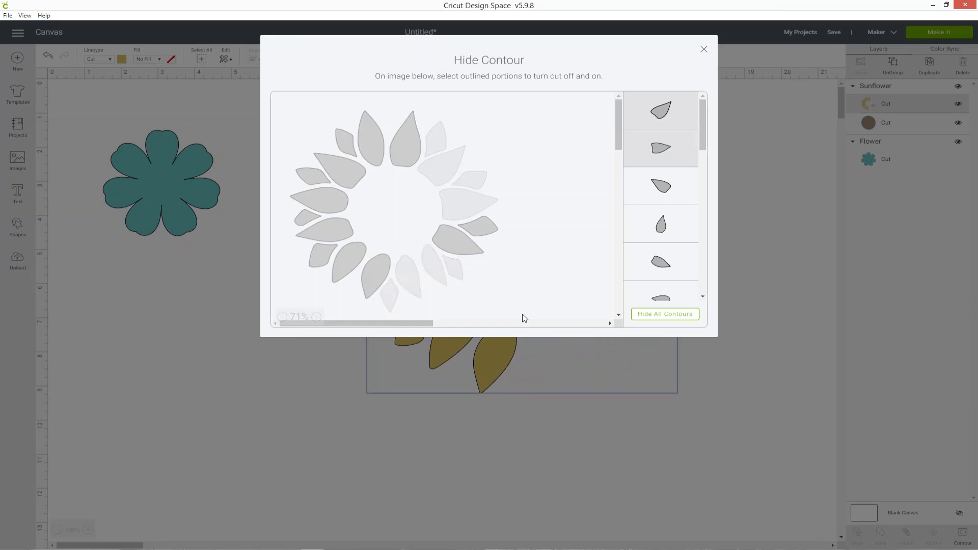
left_click(487, 225)
left_click(459, 243)
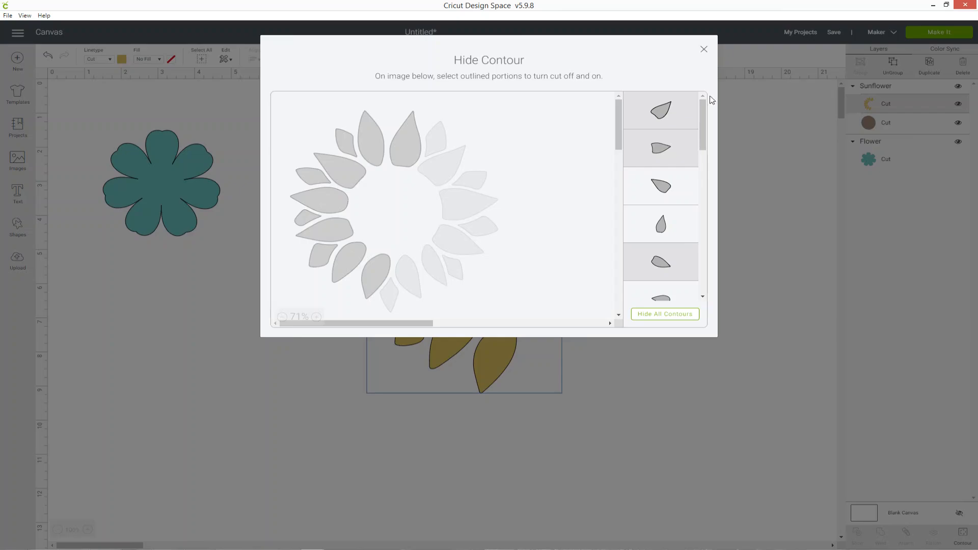
left_click(704, 51)
left_click(721, 349)
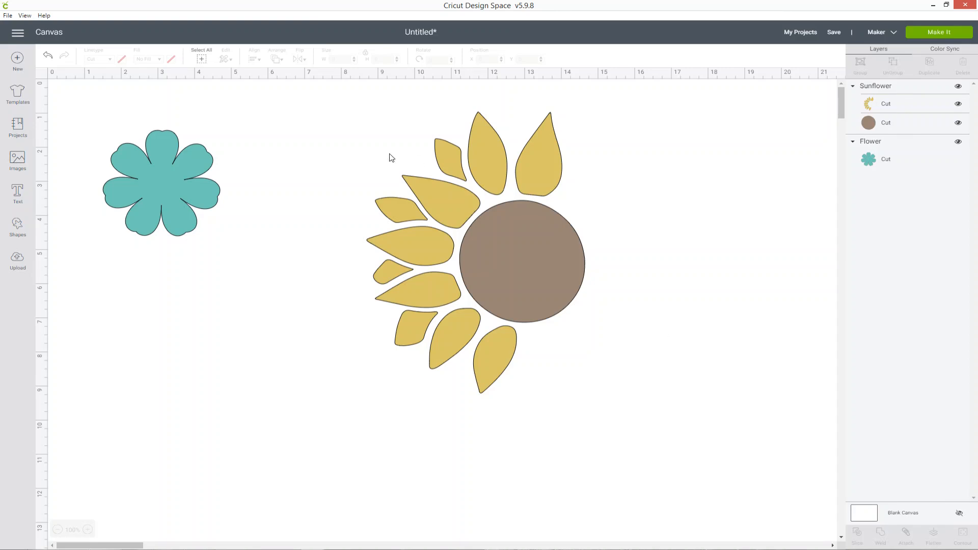
Move the sunflower to the canvas's far right and enlarge the teal flower to about 9.7 by 9.4 inches.
left_click_drag(557, 245, 792, 226)
left_click(210, 210)
left_click_drag(228, 244, 467, 359)
left_click_drag(333, 286, 339, 277)
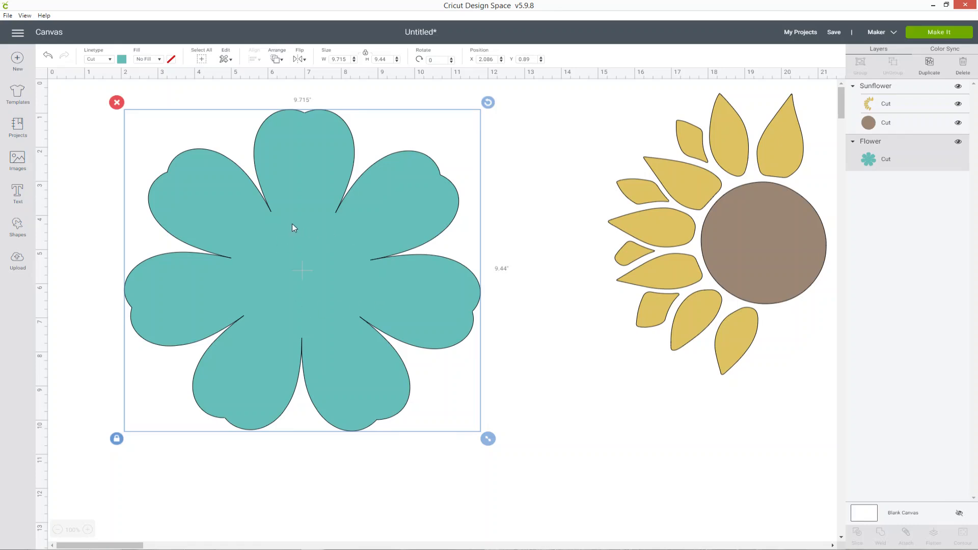
Insert a circle, place it over the middle of the teal flower and enlarge it to about 3.67 inches.
left_click(18, 227)
left_click(94, 161)
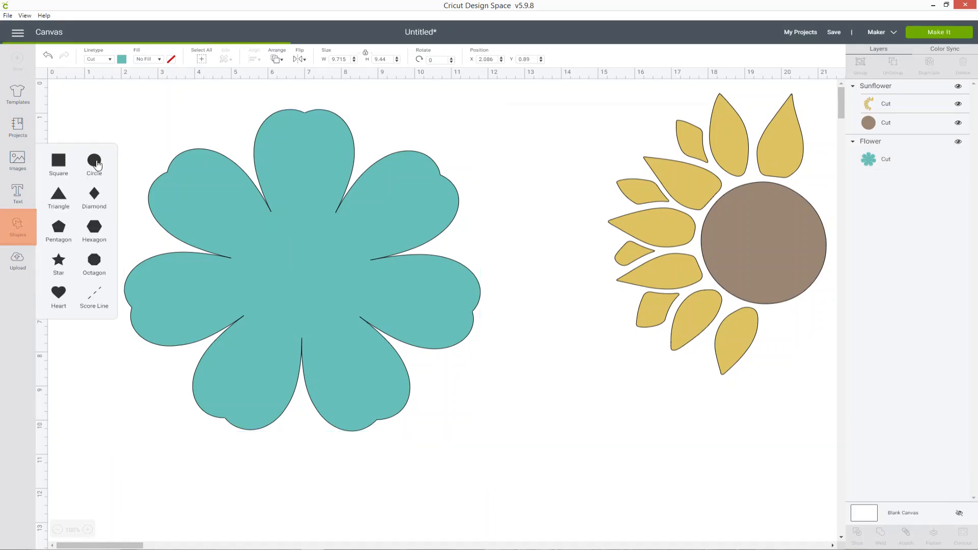
left_click_drag(214, 208, 309, 256)
mouse_move(355, 328)
left_mouse_down()
mouse_move(379, 353)
mouse_move(383, 343)
mouse_move(378, 351)
mouse_move(371, 337)
left_mouse_up()
left_click_drag(329, 304, 333, 312)
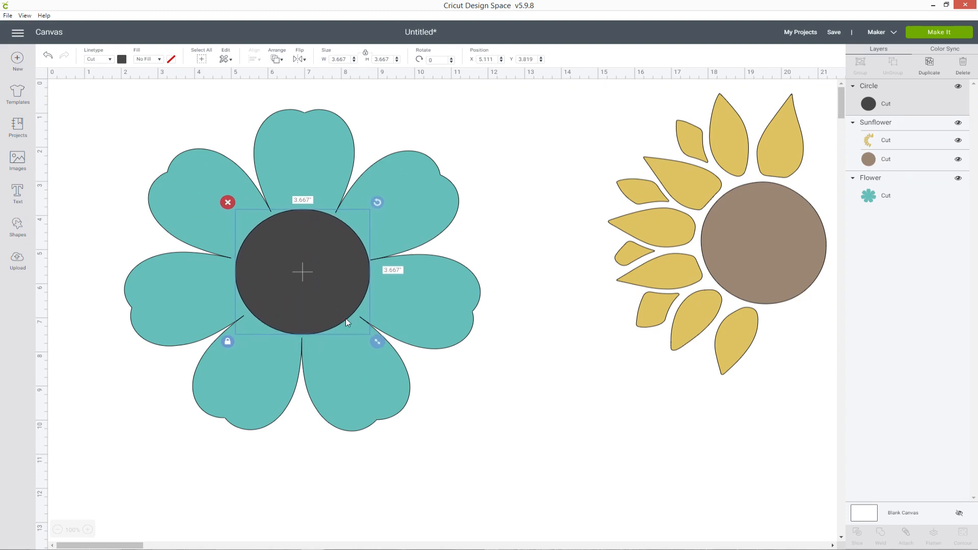
Duplicate the dark circle, shrink the copy to about 3.07 inches and place it inside the original.
right_click(328, 238)
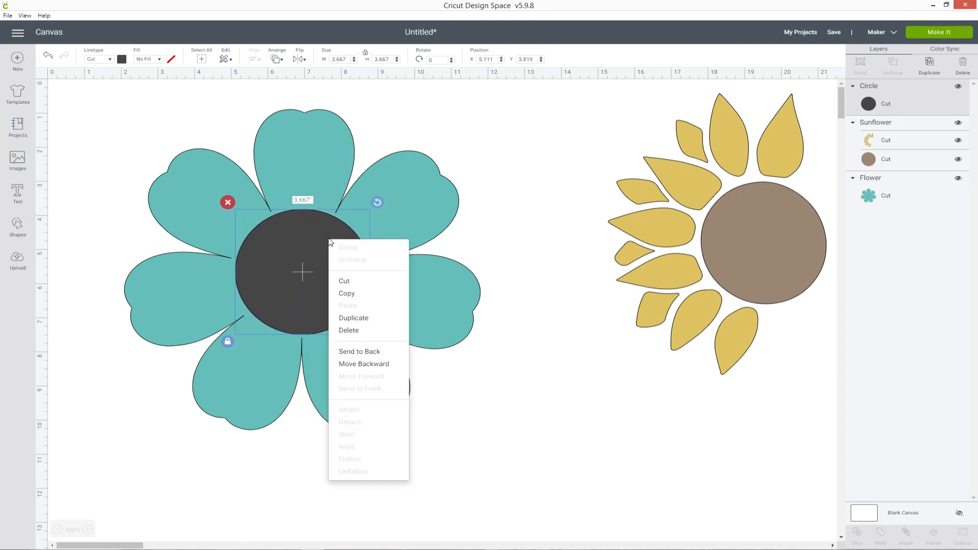
left_click(378, 316)
left_click_drag(396, 360, 330, 304)
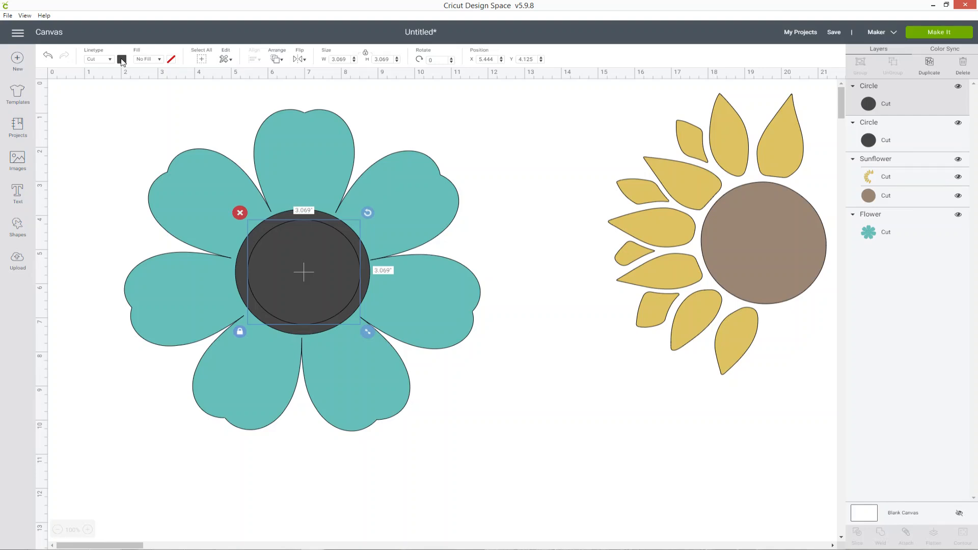
Change the smaller circle's material colour to orange.
left_click(121, 59)
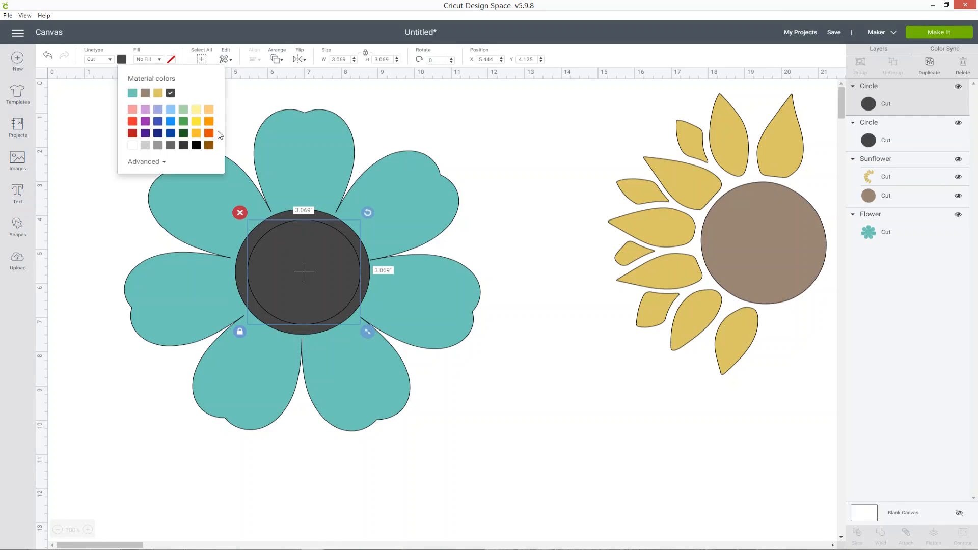
left_click(209, 133)
left_click(517, 143)
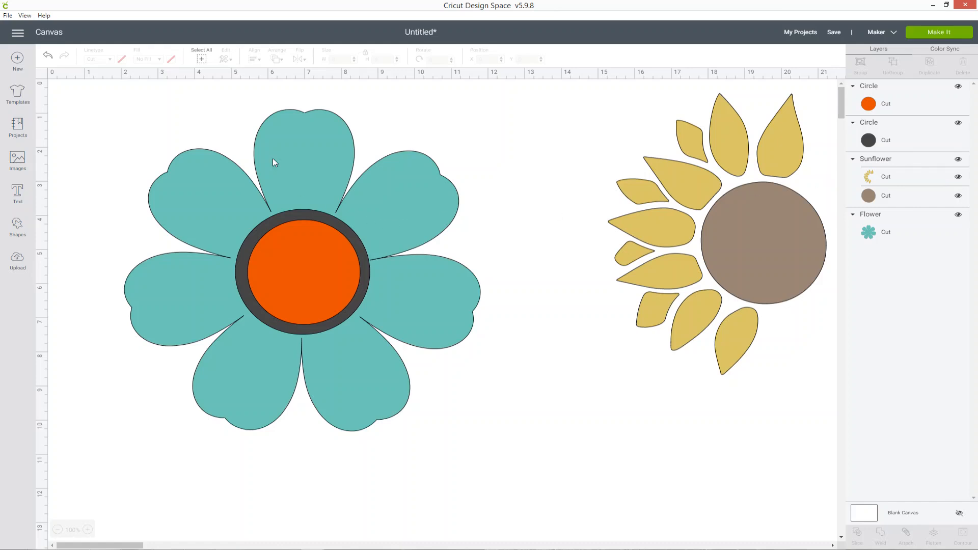
left_click_drag(100, 98, 246, 213)
left_click_drag(489, 418, 520, 460)
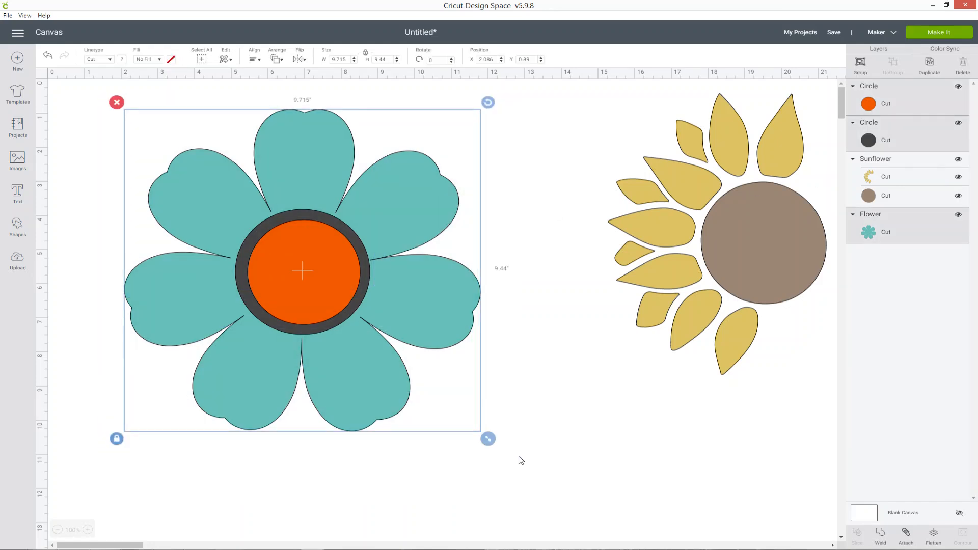
left_click(530, 300)
Select the orange circle, the dark circle and the teal flower together and align them to Center.
left_click(886, 103)
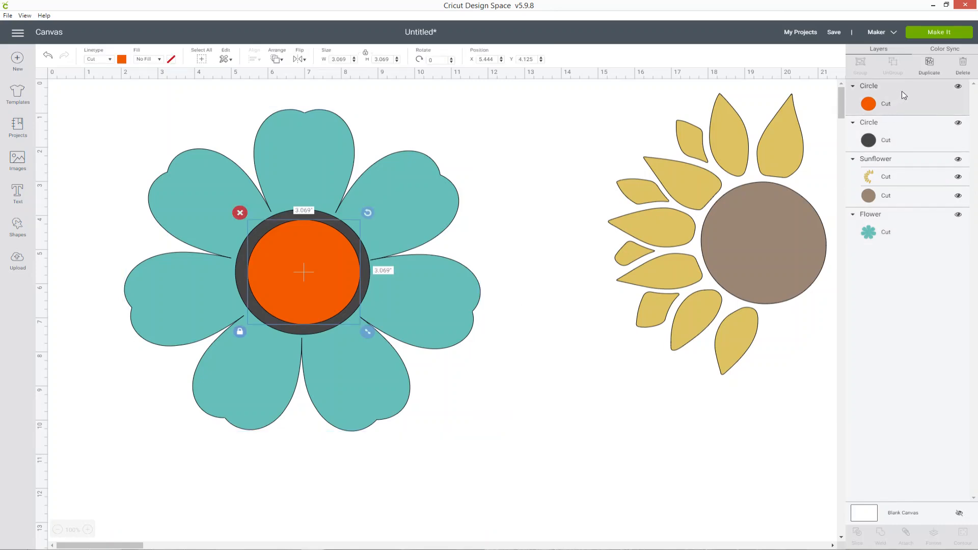
left_click(905, 135, "shift")
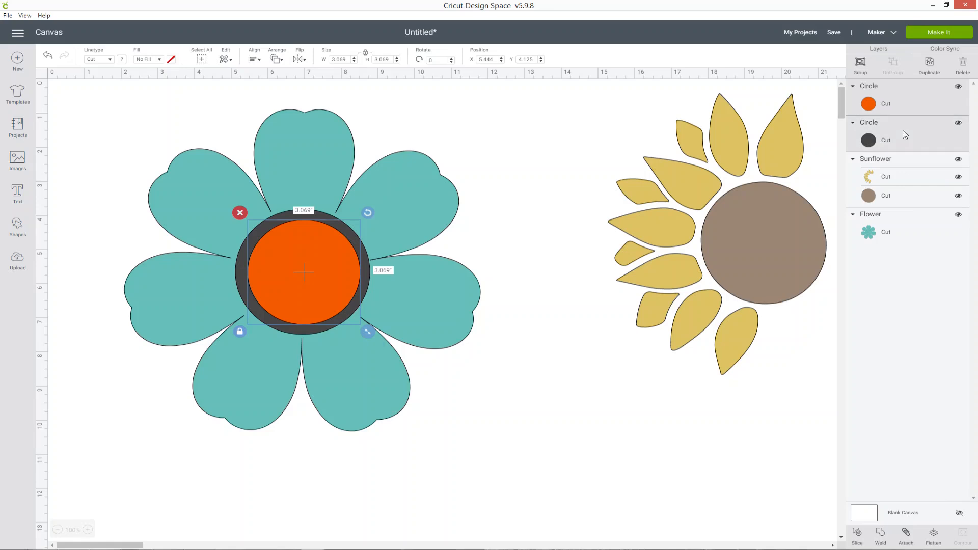
left_click(923, 238, "shift")
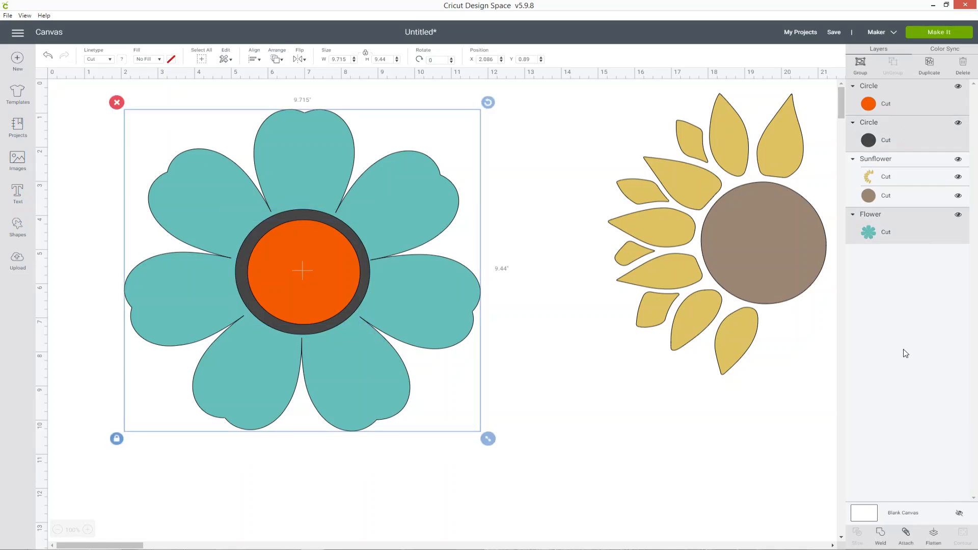
left_click(252, 61)
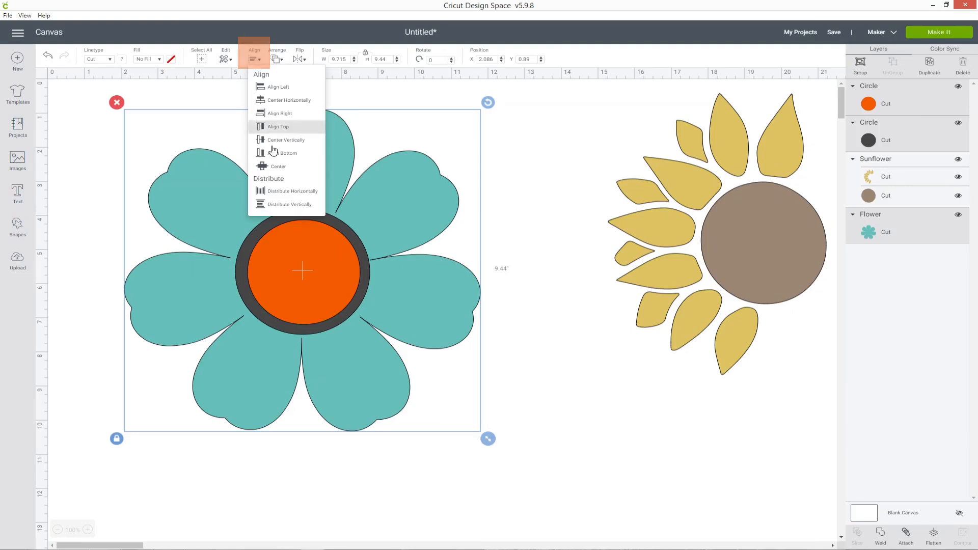
left_click(264, 167)
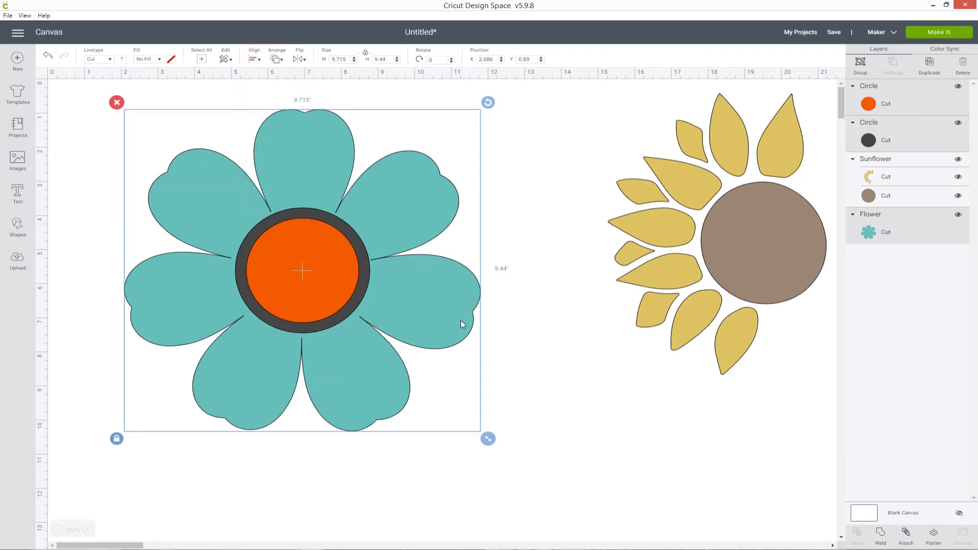
left_click(547, 326)
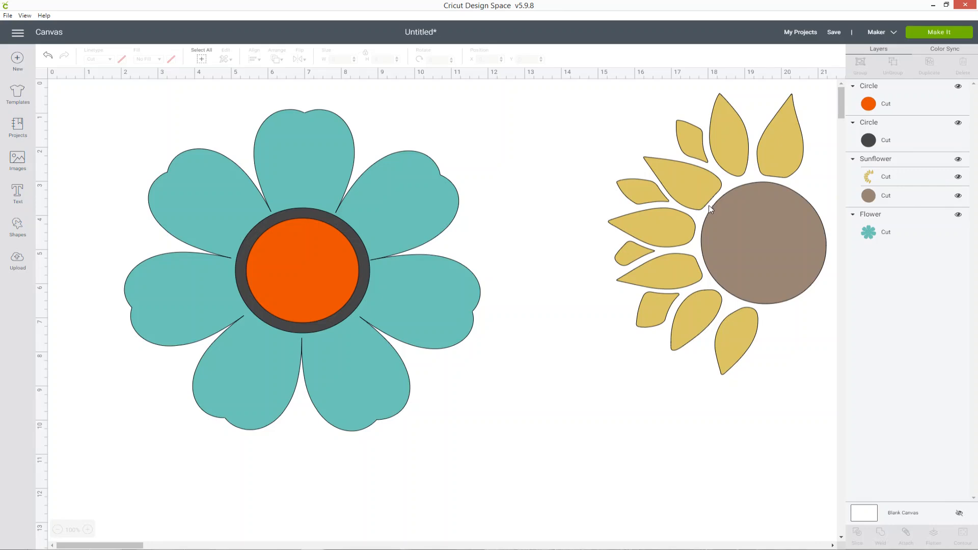
Slice the teal flower with the dark circle at its centre.
left_click(914, 135)
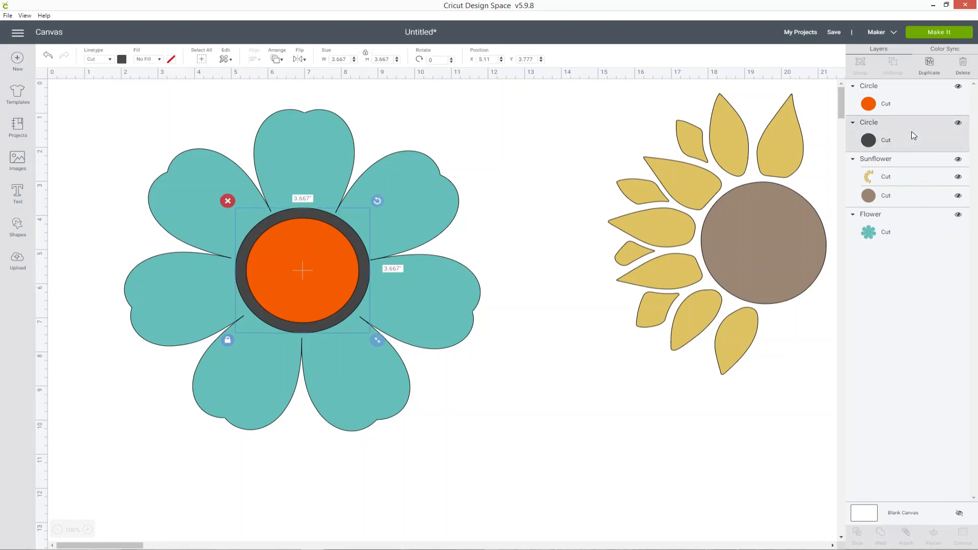
left_click(914, 227, "shift")
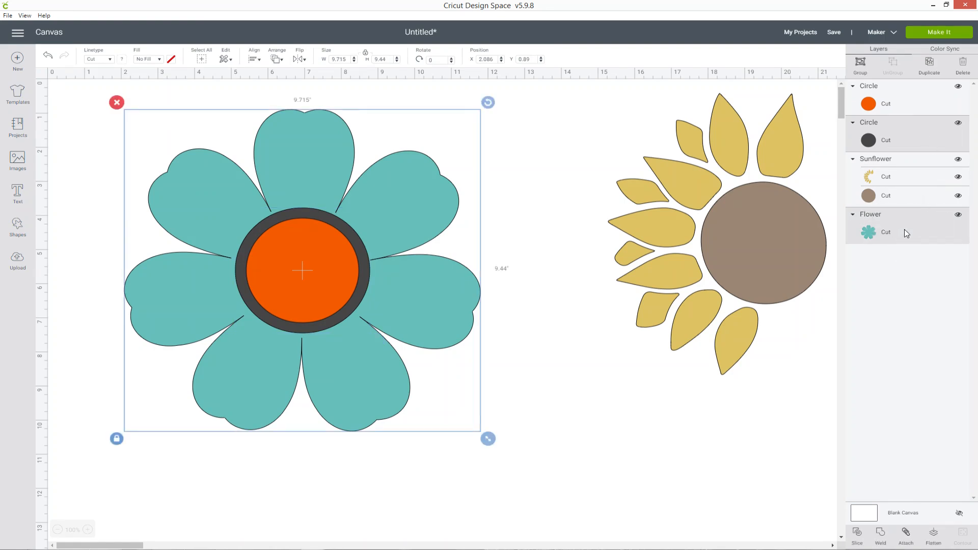
left_click(859, 537)
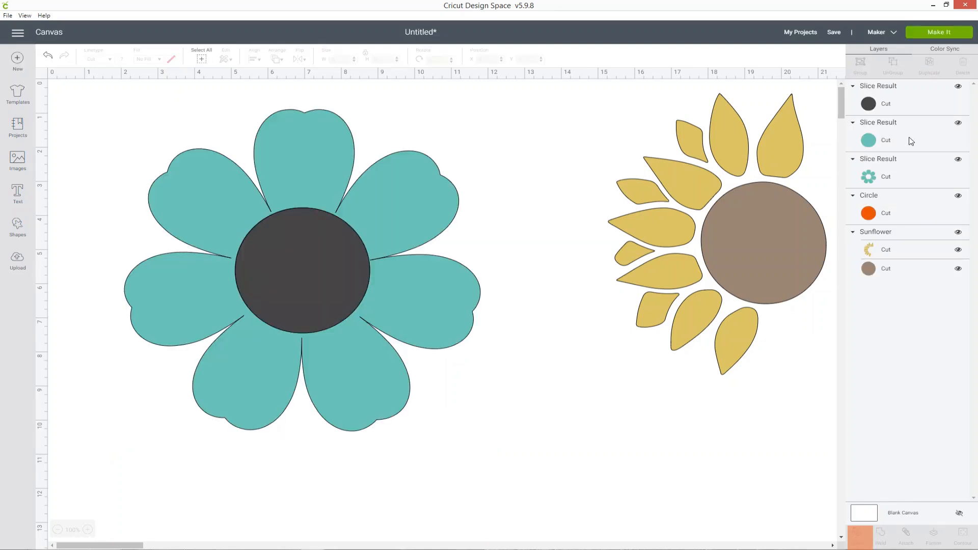
Hide and delete the dark and teal circle pieces cut out of the flower's centre.
left_click(958, 86)
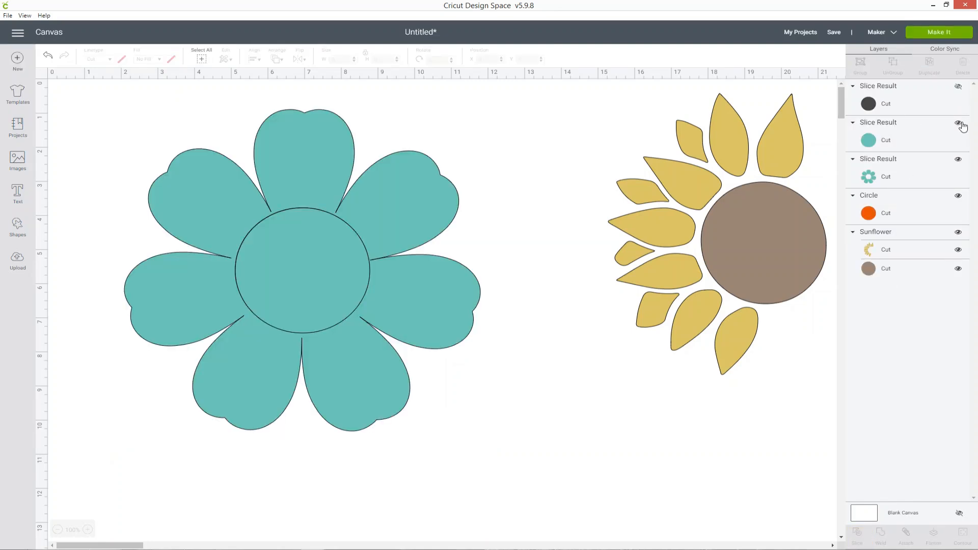
left_click(959, 124)
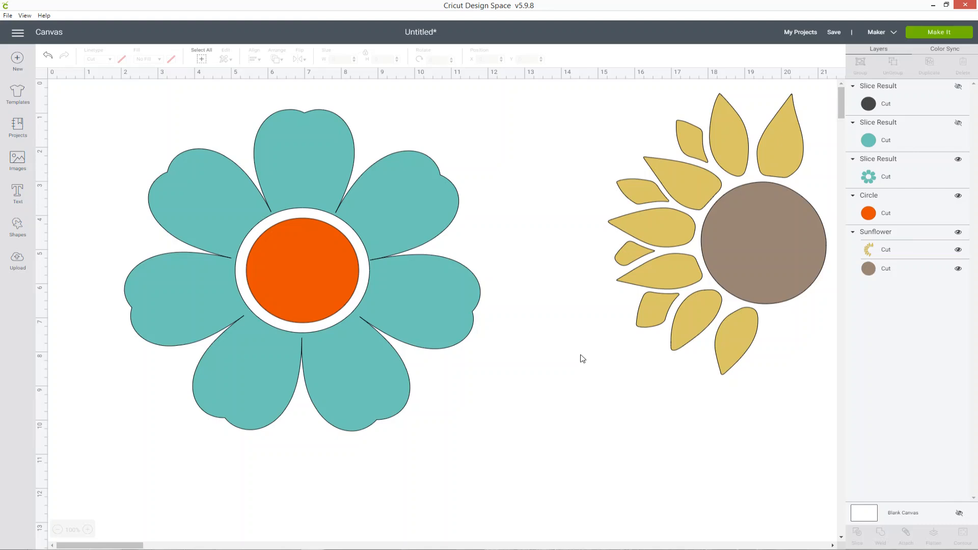
right_click(910, 102)
left_click(901, 191)
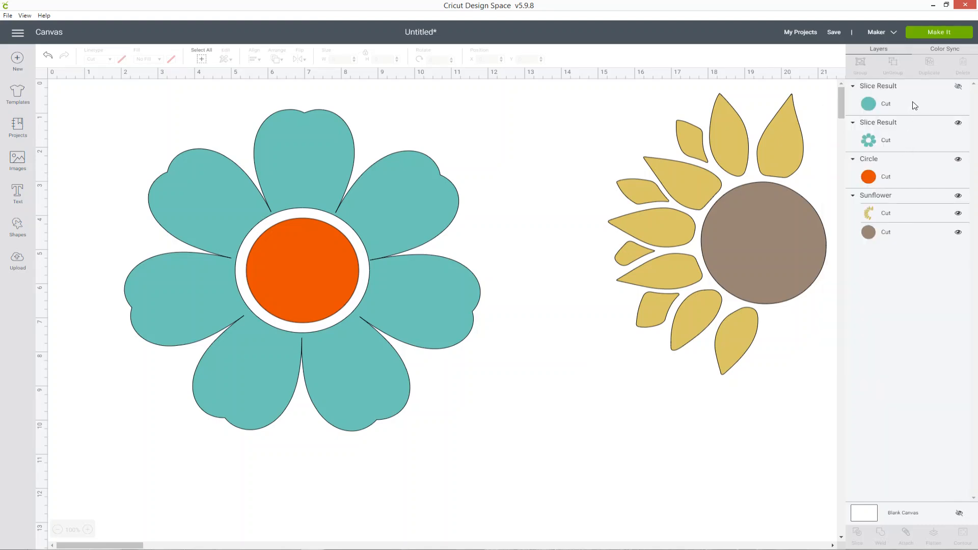
right_click(914, 106)
left_click(886, 193)
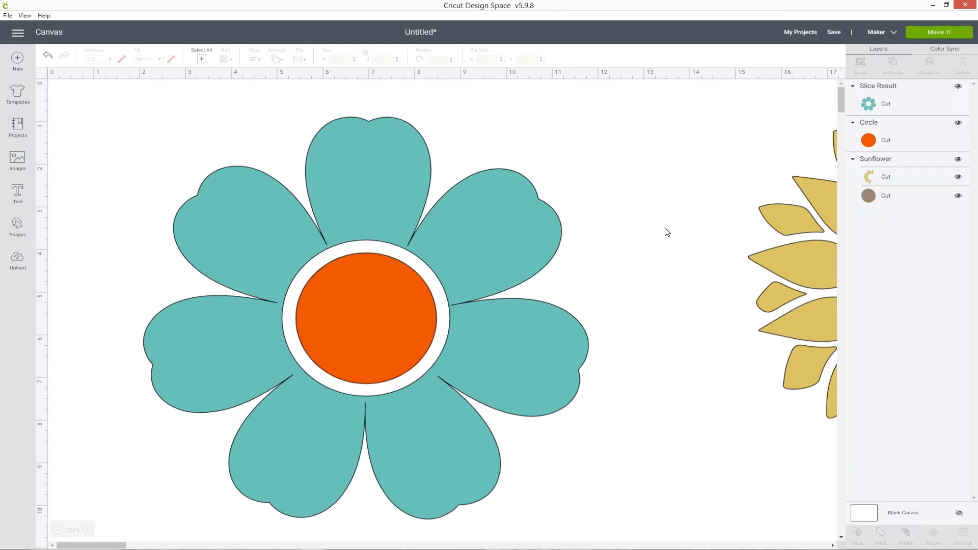
Insert a square, unlock its proportions, flatten it into a thin bar and rotate it diagonally over the upper-right petal.
left_click(18, 231)
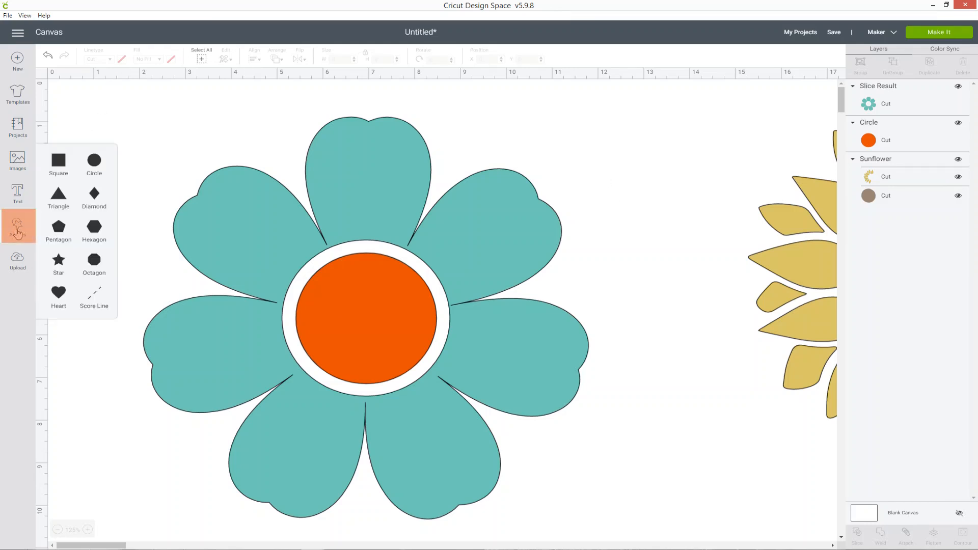
left_click(58, 162)
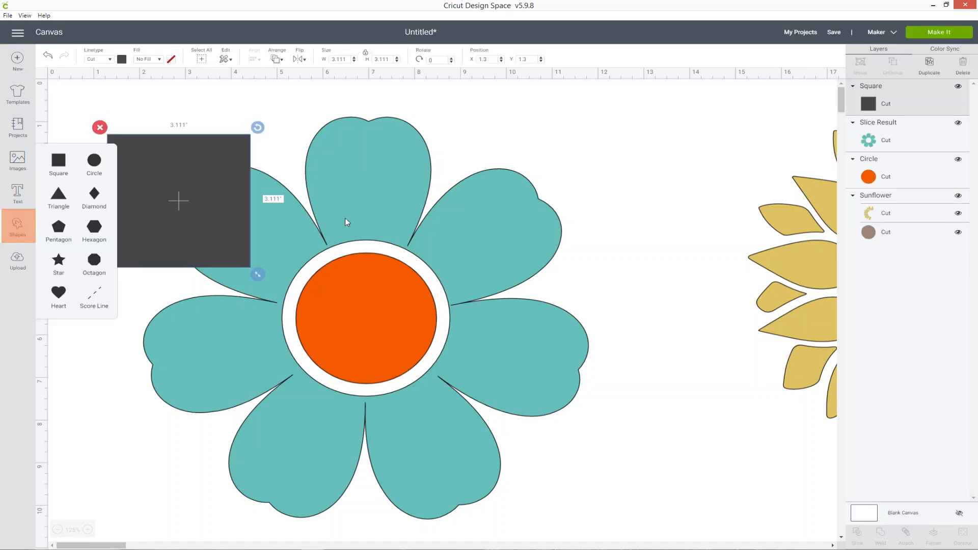
left_click_drag(199, 168, 546, 178)
left_click(449, 285)
left_click_drag(606, 285, 654, 249)
left_click_drag(714, 215, 646, 102)
left_click_drag(578, 207, 485, 151)
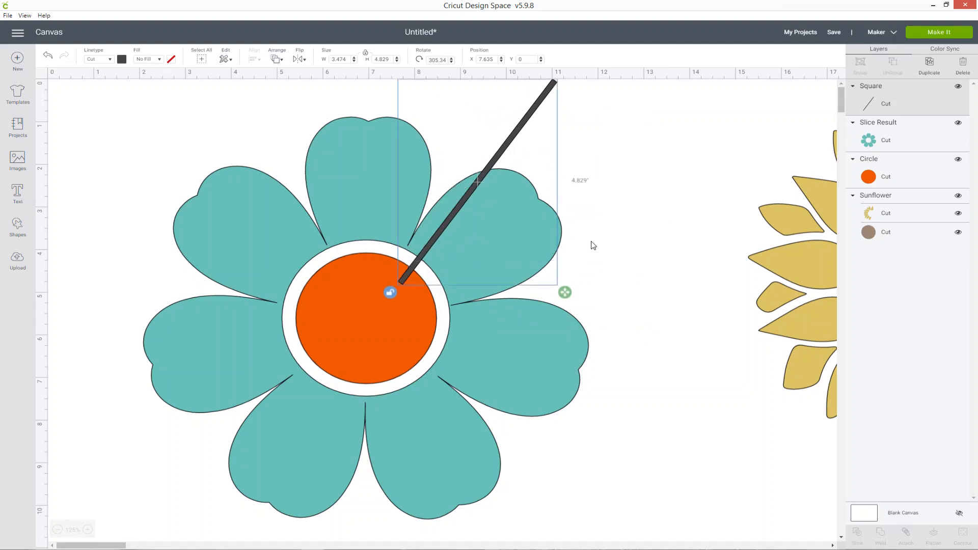
Shorten the diagonal bar, rotate it to about 293 degrees and place it across the joint between the top and upper-right petals.
left_click_drag(540, 165, 510, 252)
left_click_drag(538, 380, 460, 219)
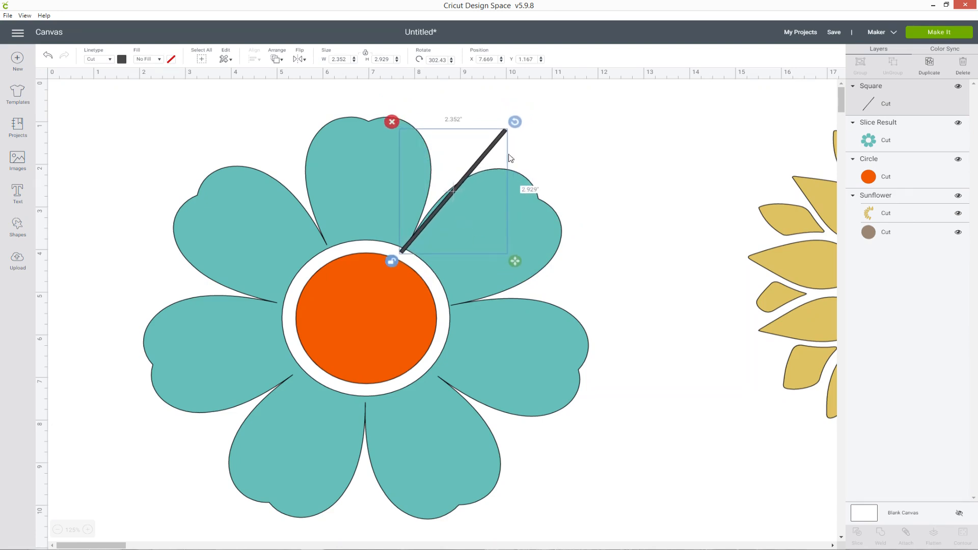
left_click_drag(513, 122, 501, 110)
left_click_drag(447, 208, 424, 215)
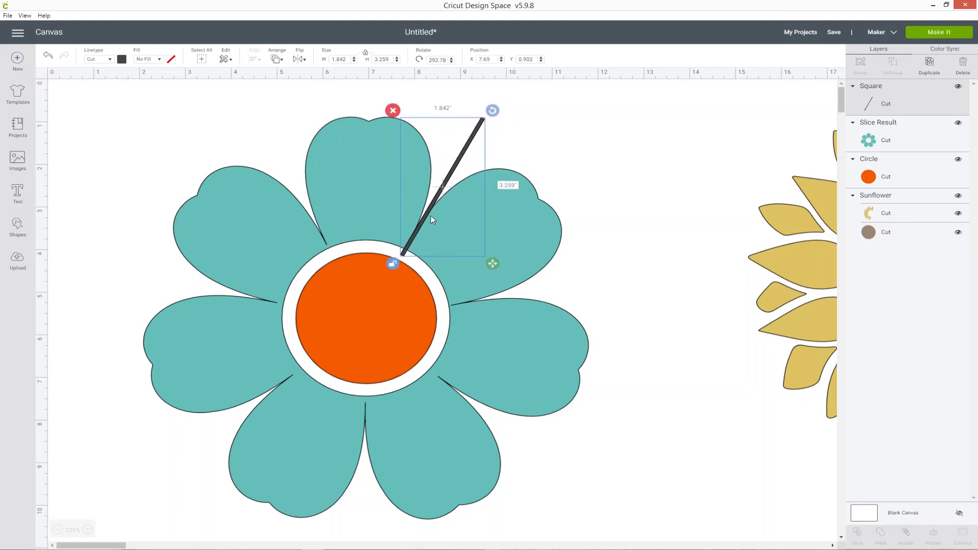
left_click(615, 224)
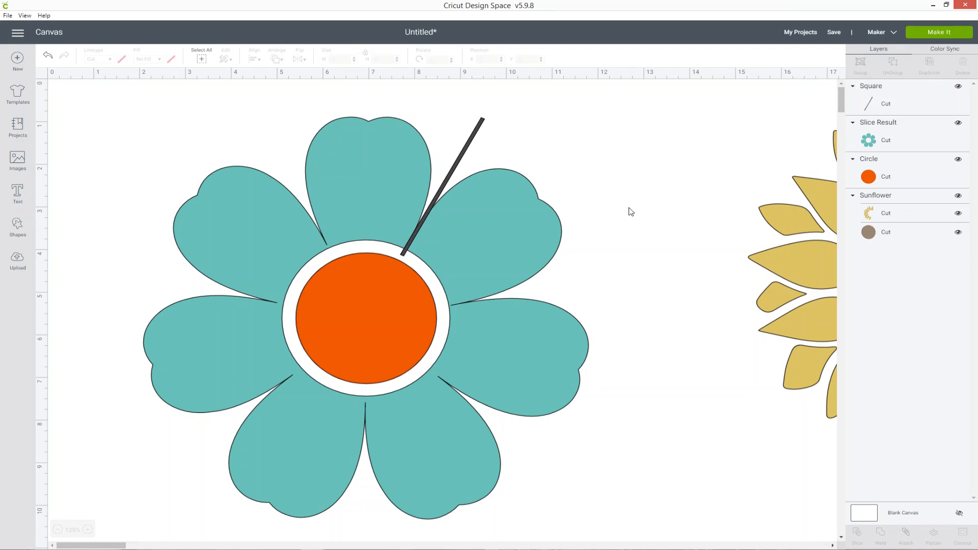
Slice the flower with the diagonal bar and delete the three leftover pieces, opening a gap between the two petals.
left_click(916, 106)
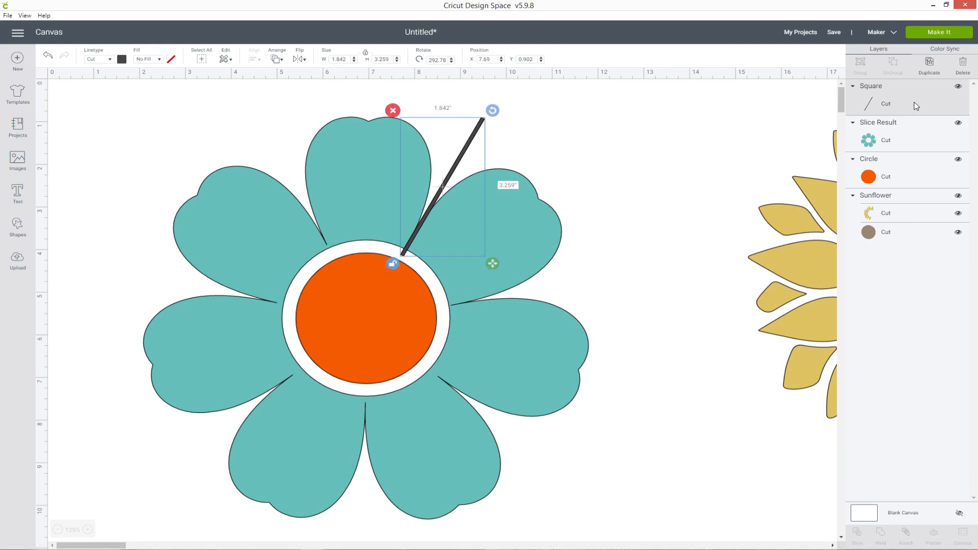
left_click(921, 141, "shift")
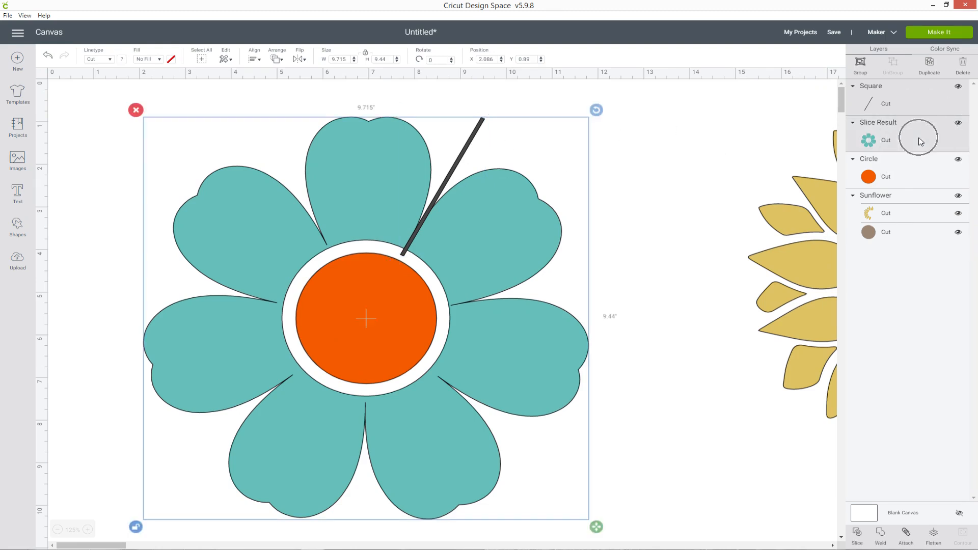
left_click(856, 540)
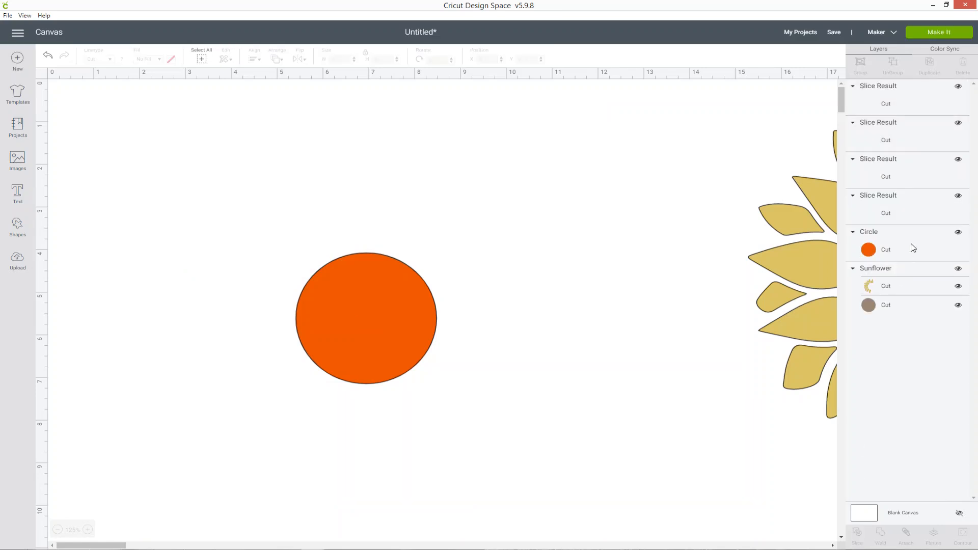
right_click(908, 106)
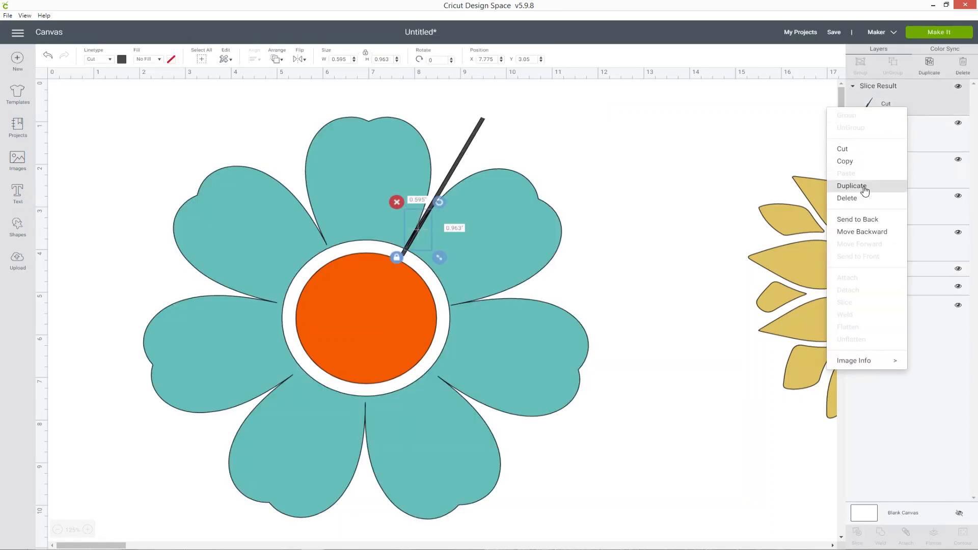
left_click(866, 198)
right_click(915, 103)
left_click(879, 194)
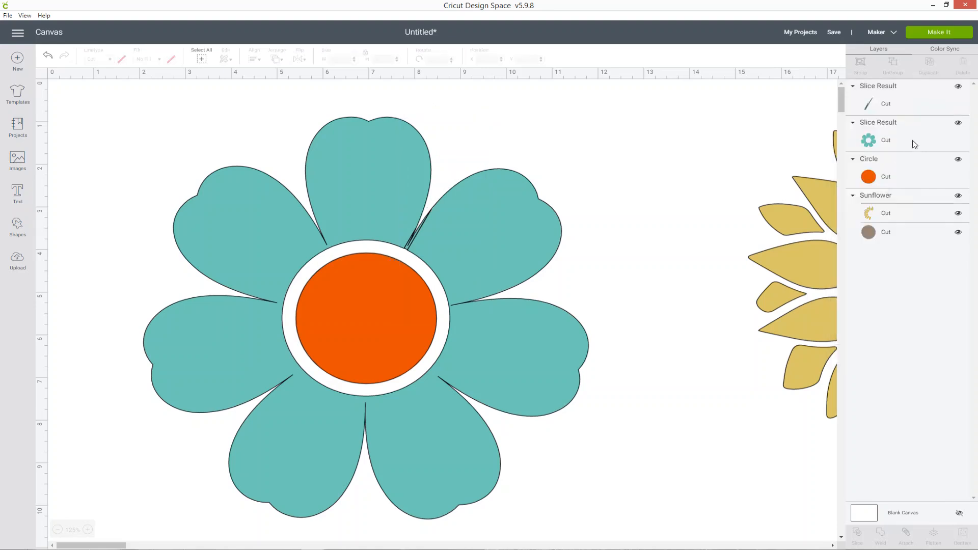
right_click(913, 105)
left_click(869, 194)
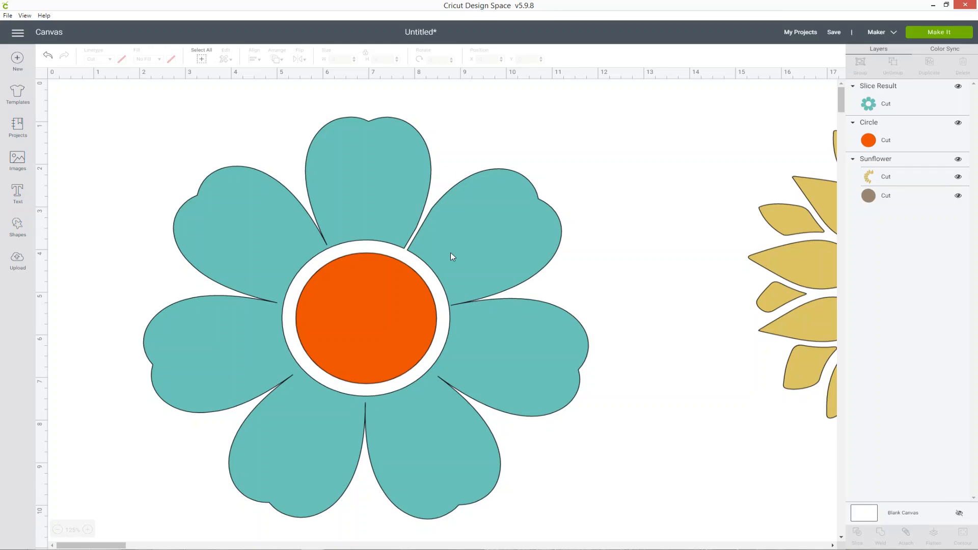
Insert another square, shape it into a near-vertical bar about 5.88 inches long and place it across the joint between the two bottom petals.
scroll(450, 253, "down", 3)
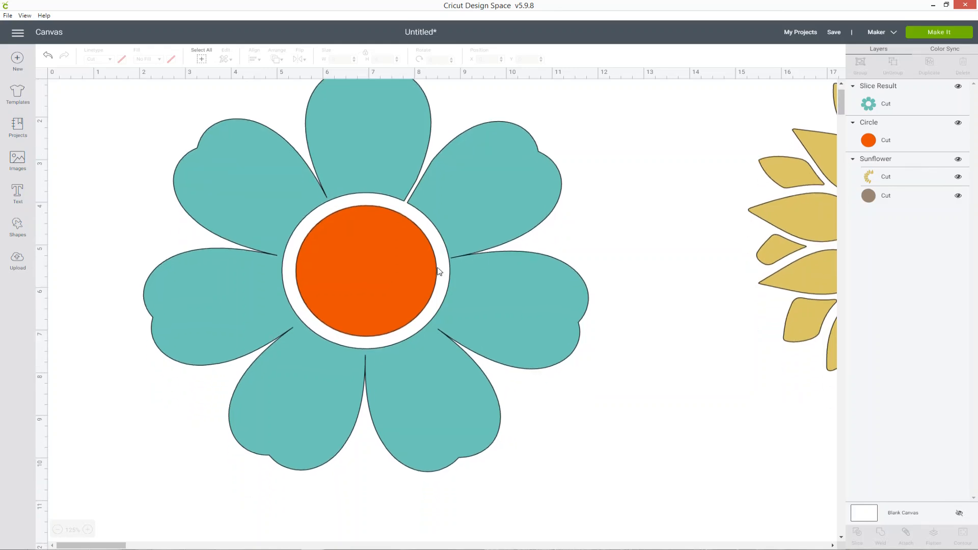
left_click(17, 226)
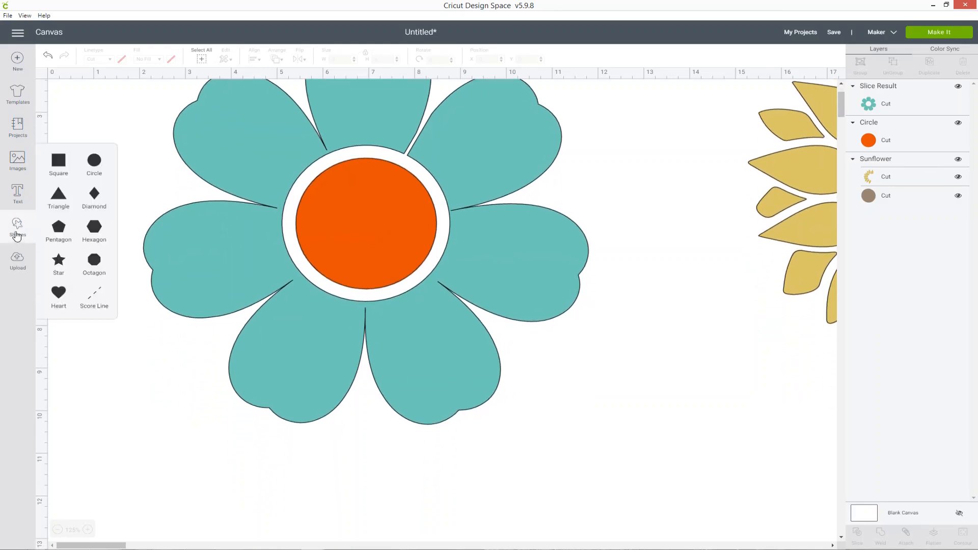
left_click(60, 162)
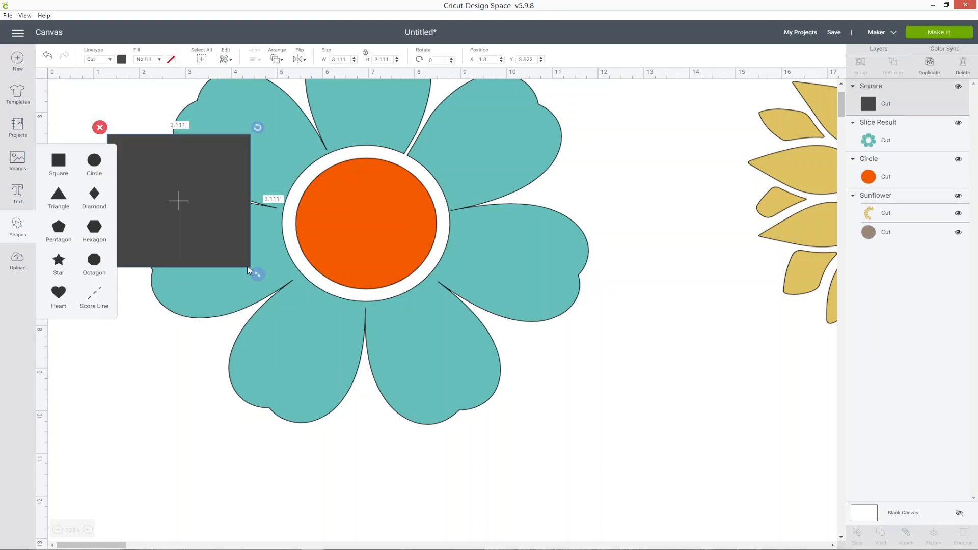
left_click_drag(205, 247, 223, 278)
left_click(193, 283)
left_click_drag(351, 282, 325, 200)
left_click_drag(325, 259, 360, 272)
left_click_drag(370, 215, 377, 220)
left_click_drag(365, 255, 368, 265)
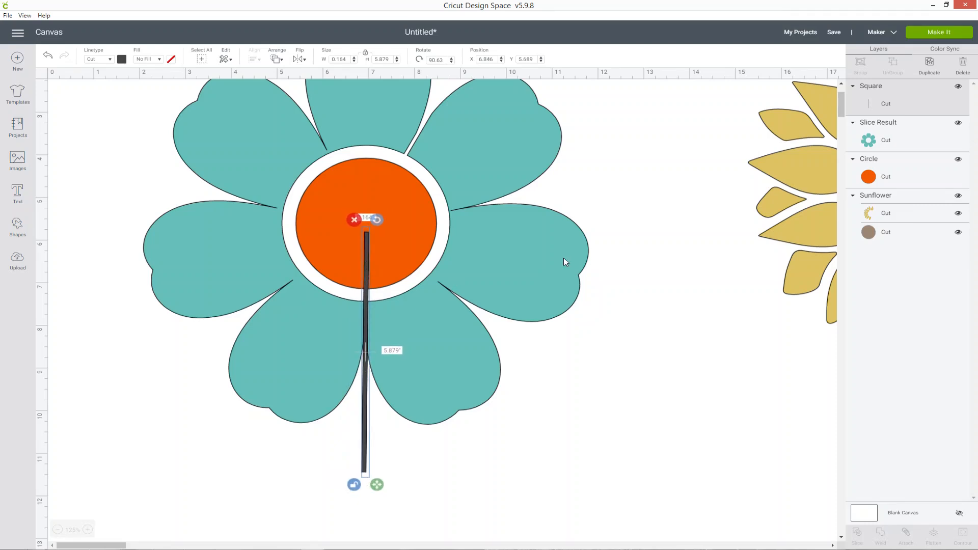
Slice the flower with the vertical bar and delete the three leftover pieces between the bottom petals.
left_click(891, 132, "shift")
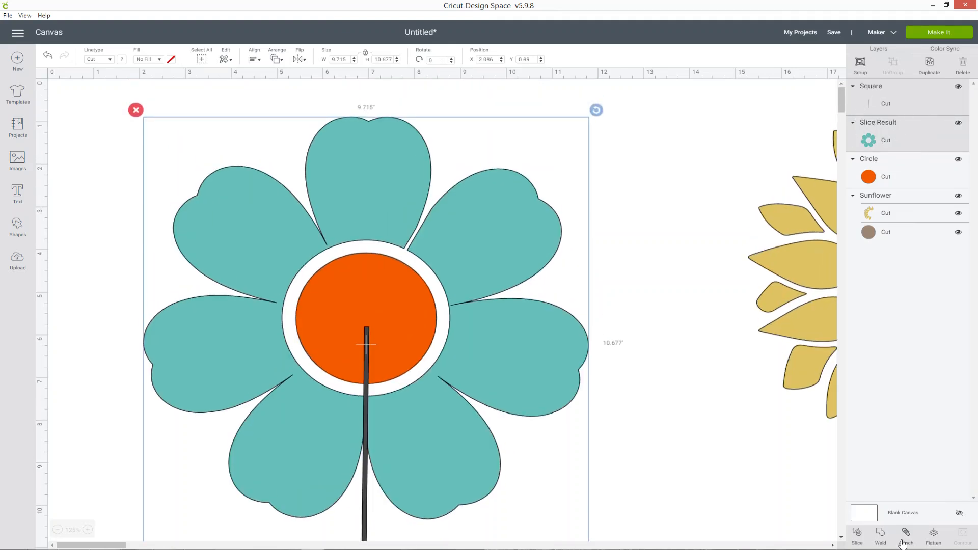
left_click(858, 535)
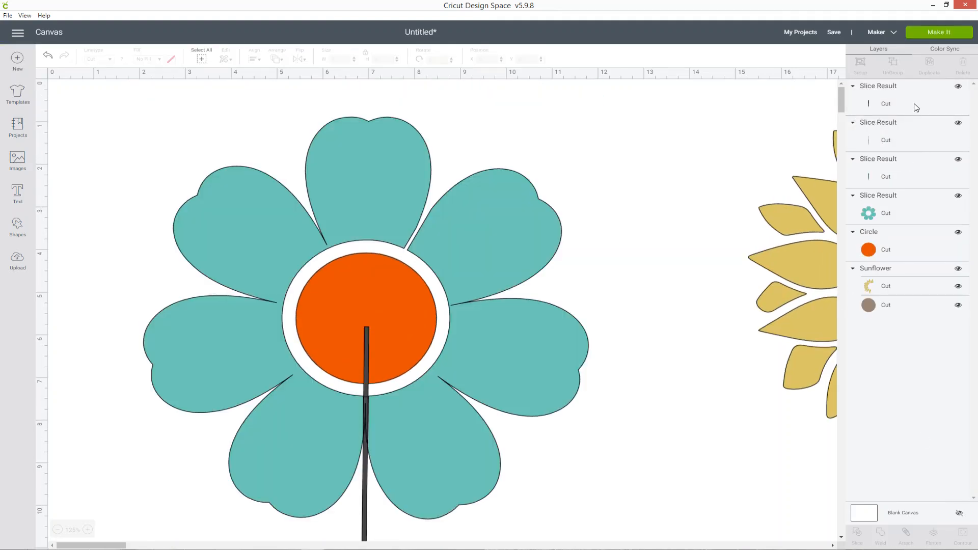
right_click(913, 106)
left_click(880, 197)
right_click(911, 115)
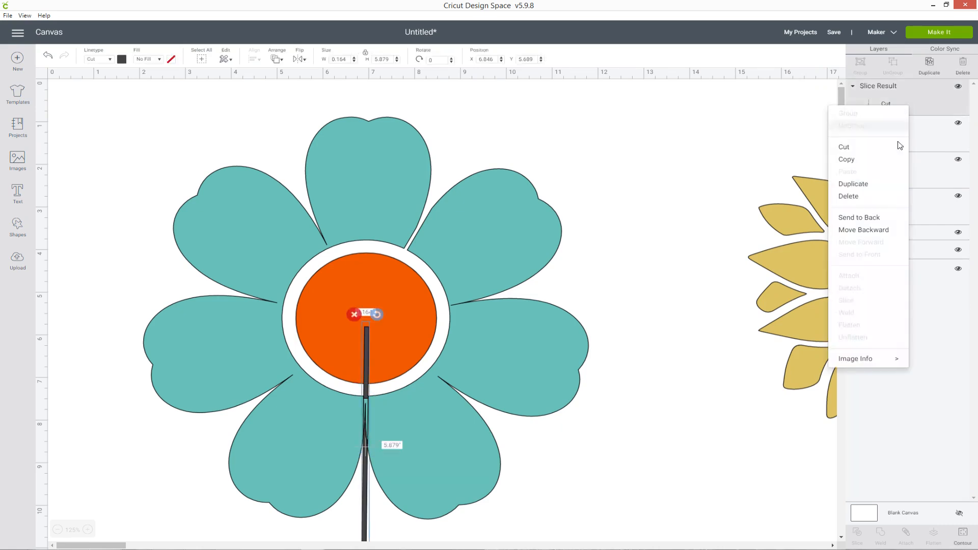
left_click(850, 195)
right_click(905, 108)
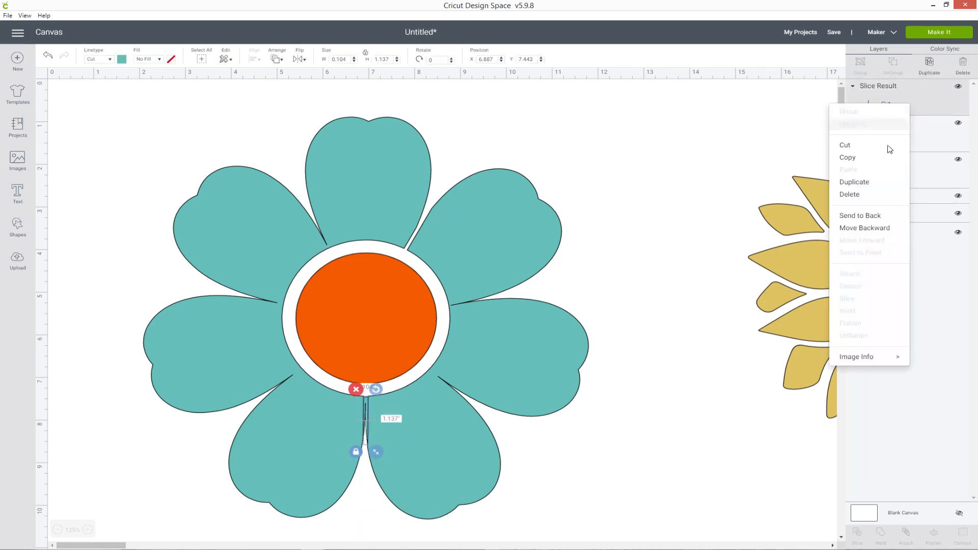
left_click(868, 194)
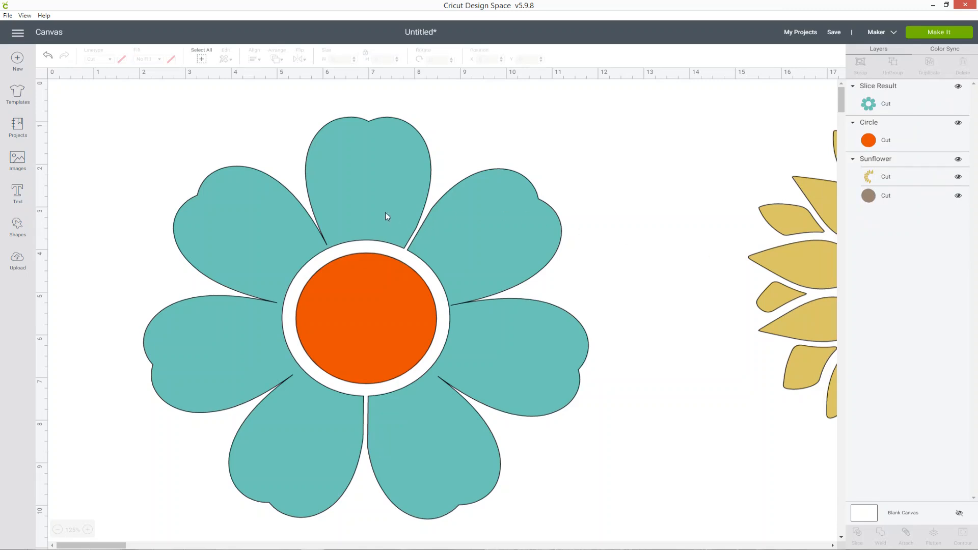
Hide the flower's three right-hand petals with Contour.
left_click(449, 245)
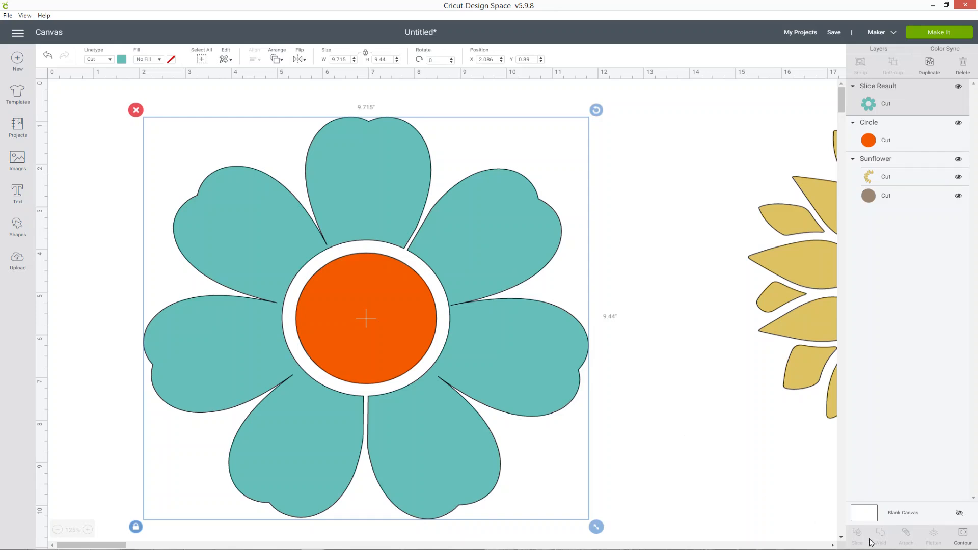
left_click(962, 535)
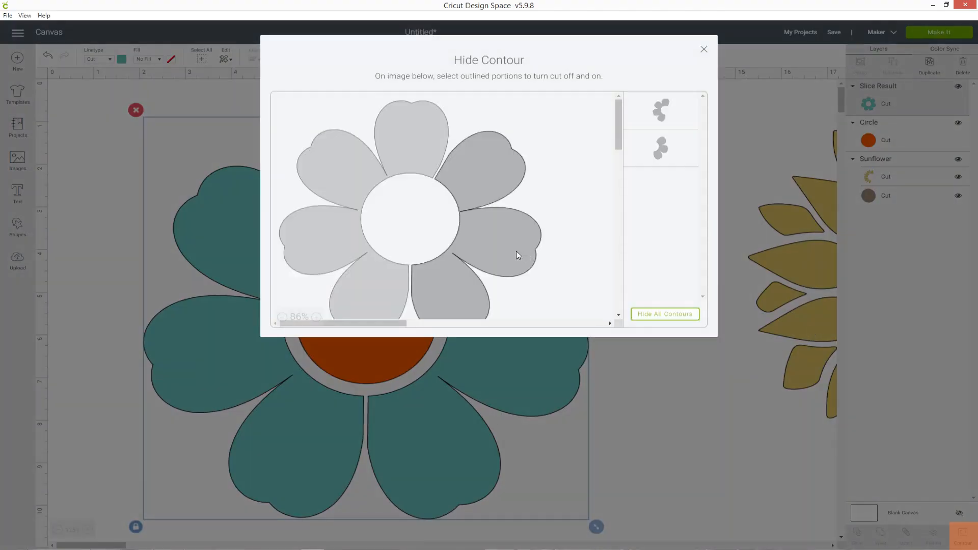
left_click(519, 255)
left_click(704, 51)
left_click(614, 412)
Hide the orange circle and the teal half flower from the canvas.
scroll(613, 412, "down", 1)
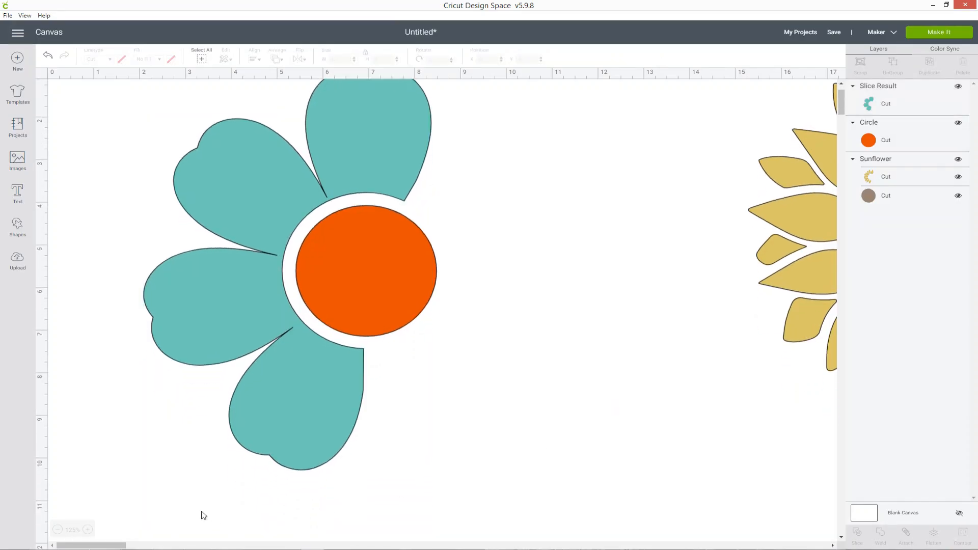
left_click(58, 531)
left_click(58, 531)
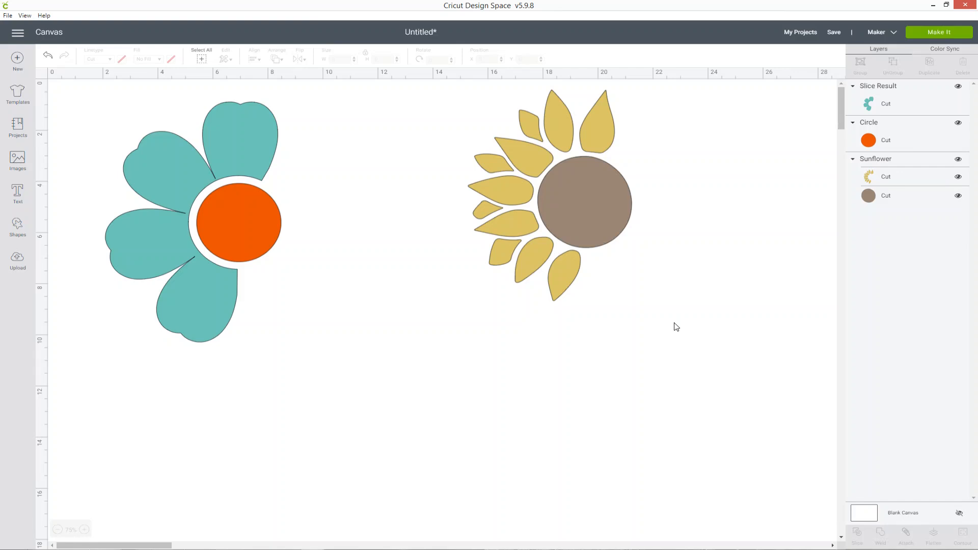
left_click(958, 122)
left_click(958, 86)
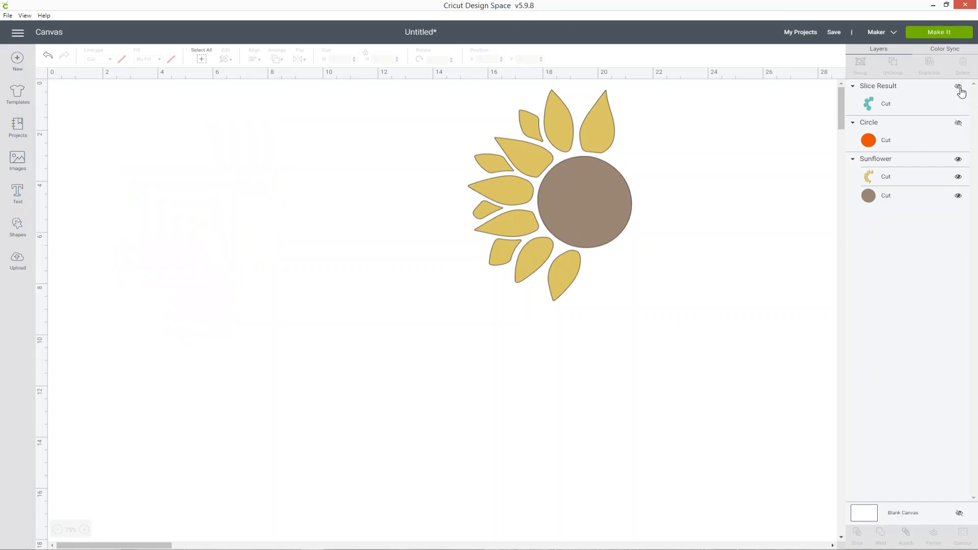
Move the sunflower group into the emptied area and enlarge it to about 9.2 by 12.8 inches.
left_click(891, 159)
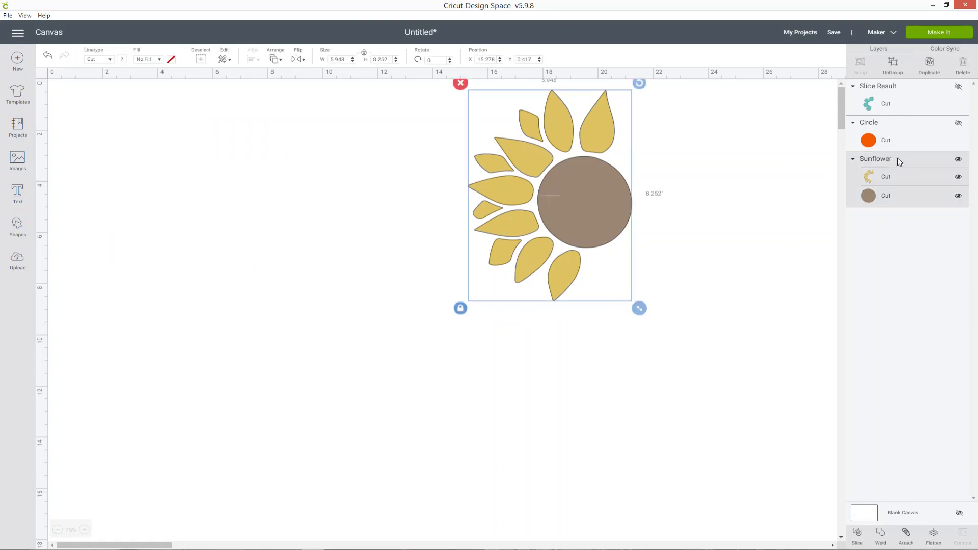
left_click_drag(561, 166, 290, 144)
left_click_drag(314, 332, 470, 445)
left_click_drag(316, 255, 327, 253)
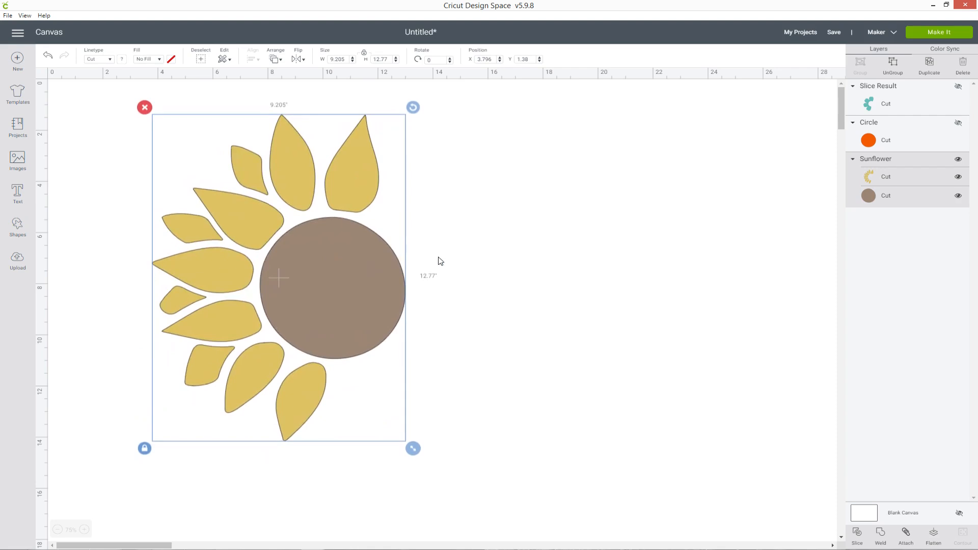
Search the image library for "butterfly" and select the free image showing two blue butterflies.
left_click(668, 187)
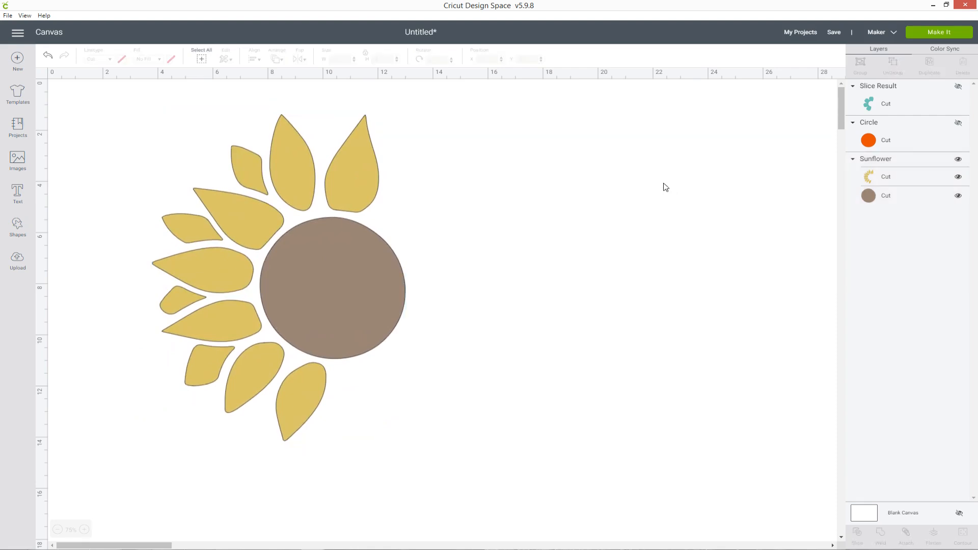
left_click(17, 159)
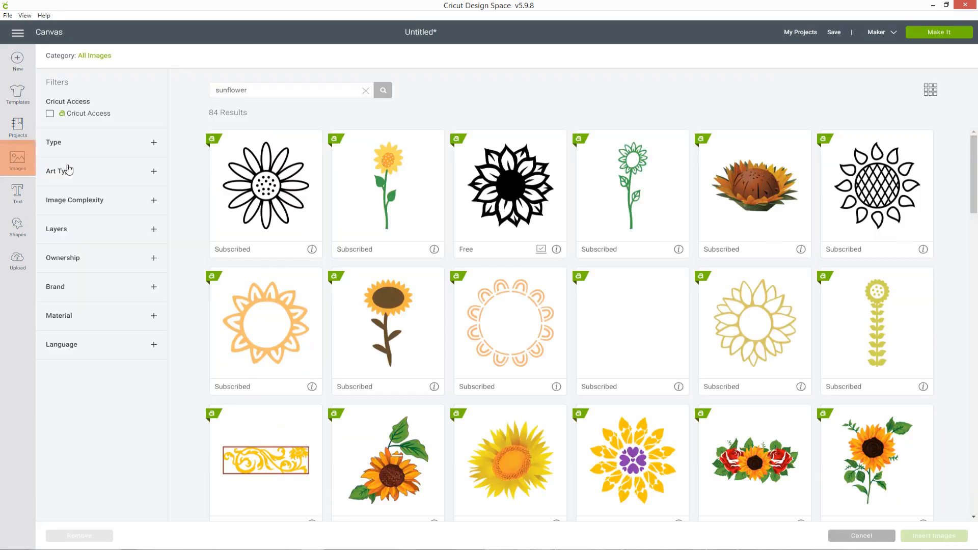
type("butterfly")
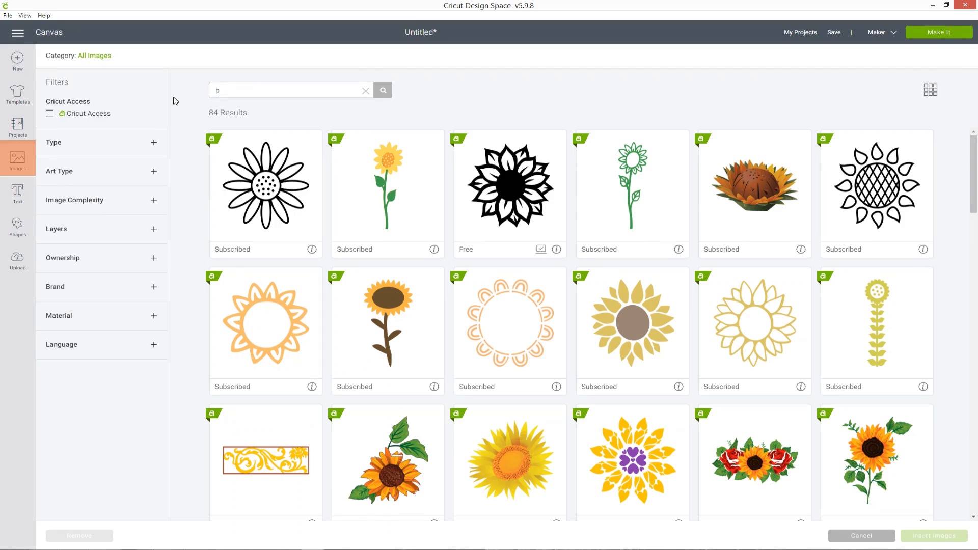
key("Return")
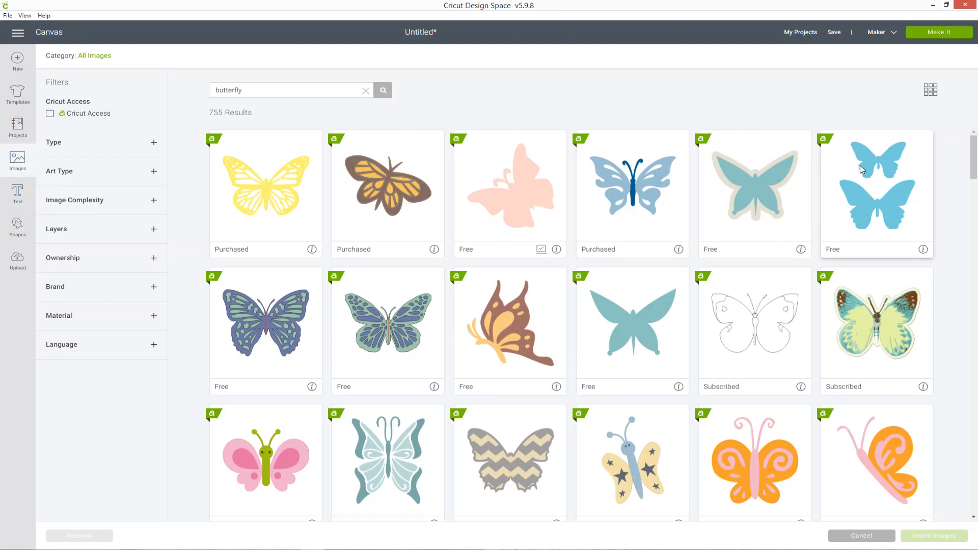
left_click(877, 199)
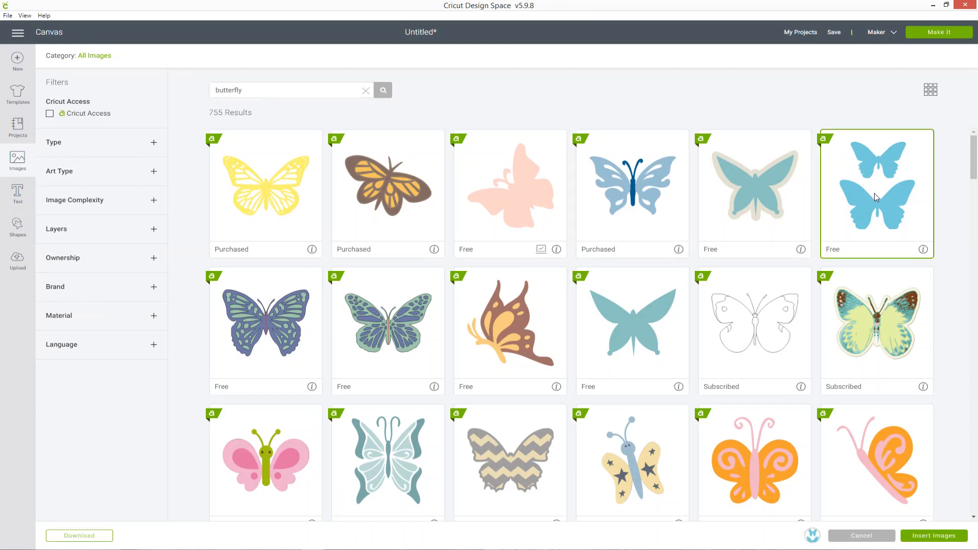
left_click(301, 323)
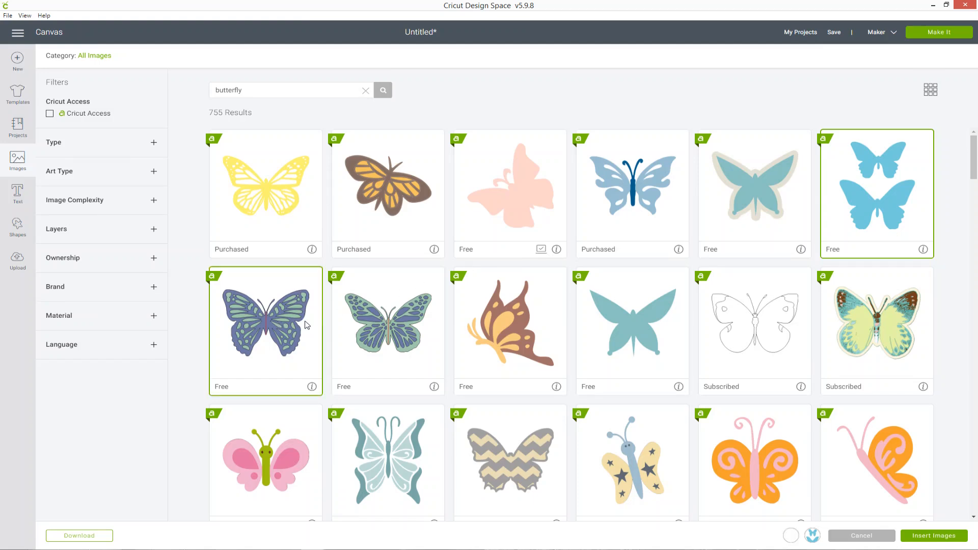
left_click(362, 322)
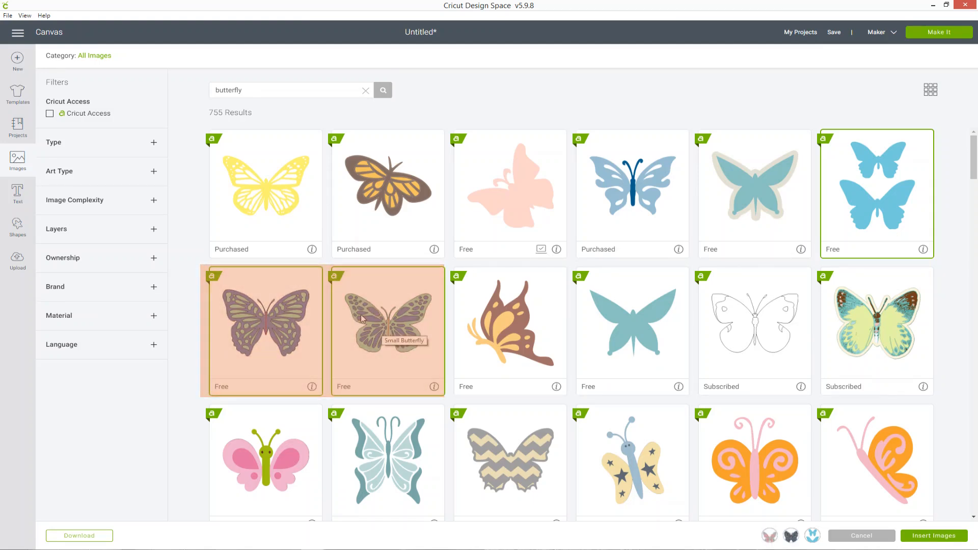
left_click(375, 313)
left_click(276, 318)
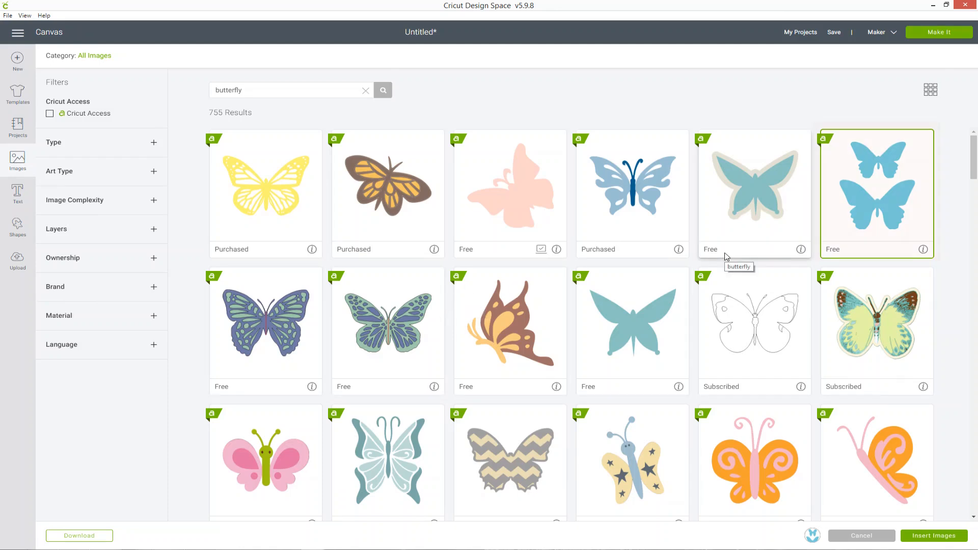
Insert the image of two blue butterflies and move it to the empty canvas area beside the sunflower.
left_click(887, 190)
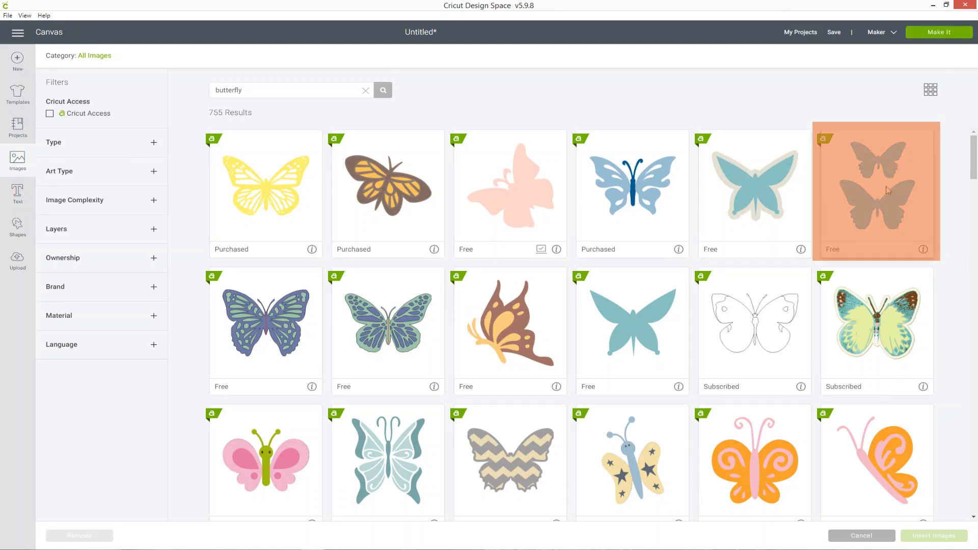
left_click(886, 186)
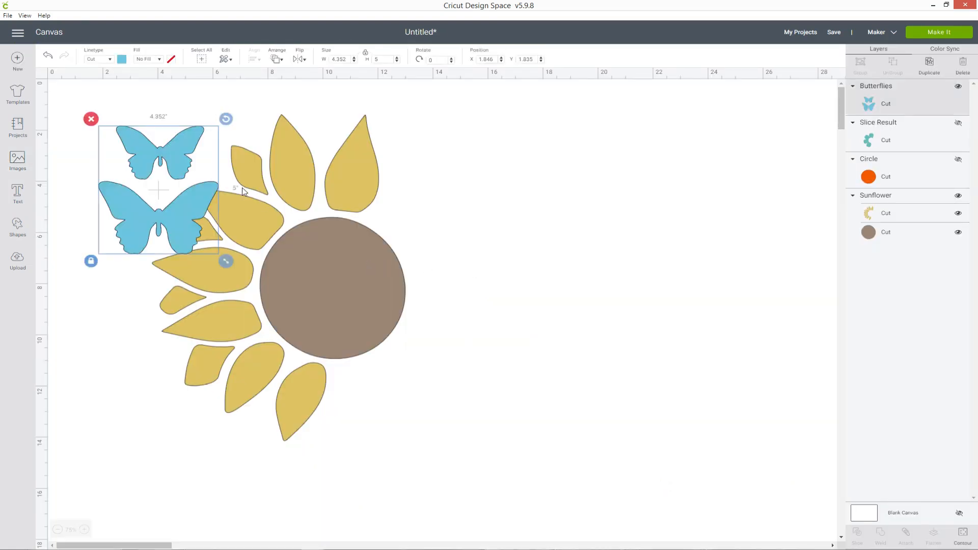
left_click_drag(198, 204, 672, 227)
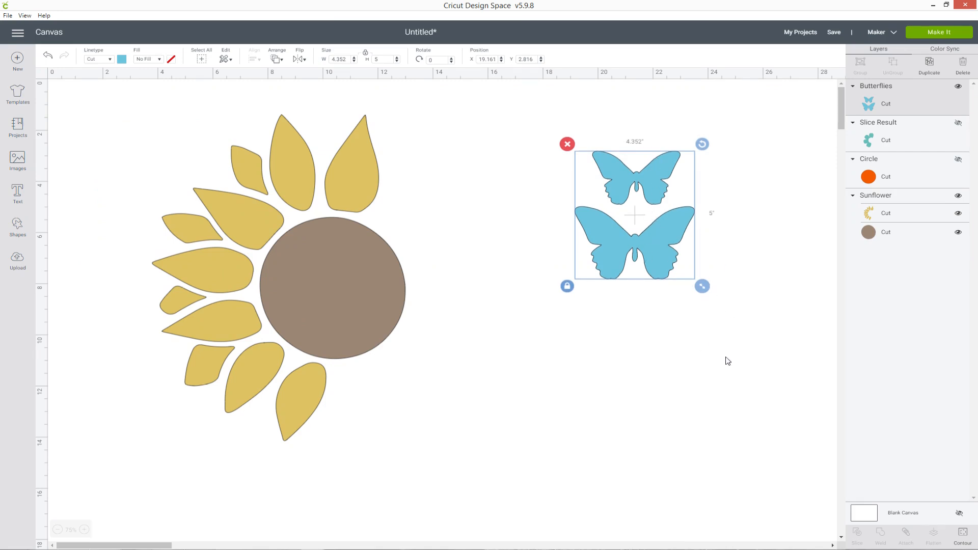
Hide the smaller upper butterfly with Contour.
left_click(962, 534)
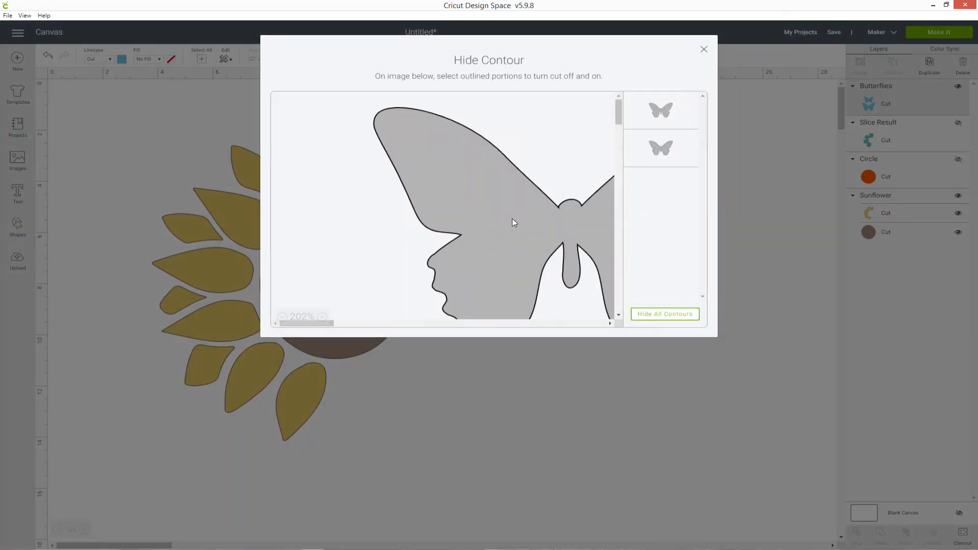
left_click(704, 52)
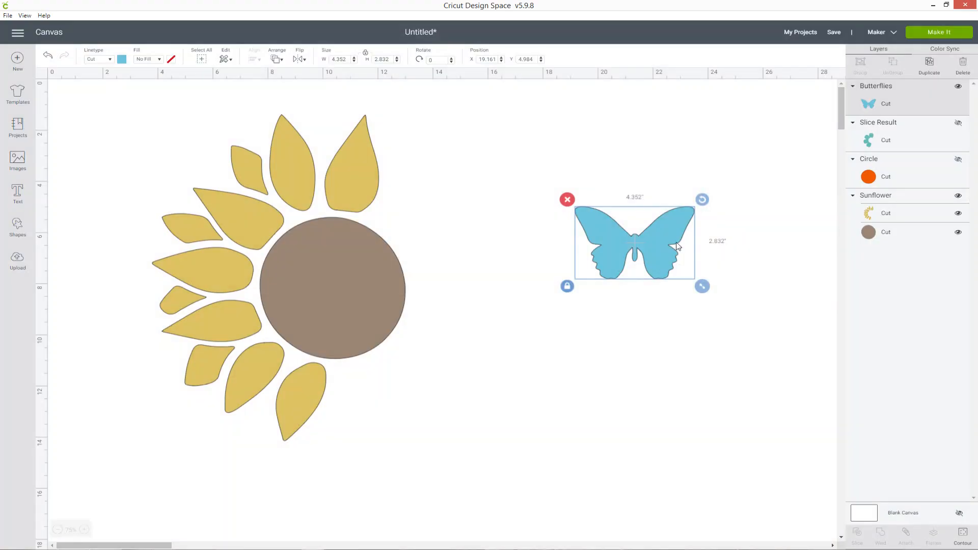
Shrink the butterfly to about 2.8 by 2.4 inches, rotated to about 342°, and place it against the brown centre's upper-right edge.
left_click_drag(664, 270, 678, 275)
left_click_drag(644, 246, 607, 260)
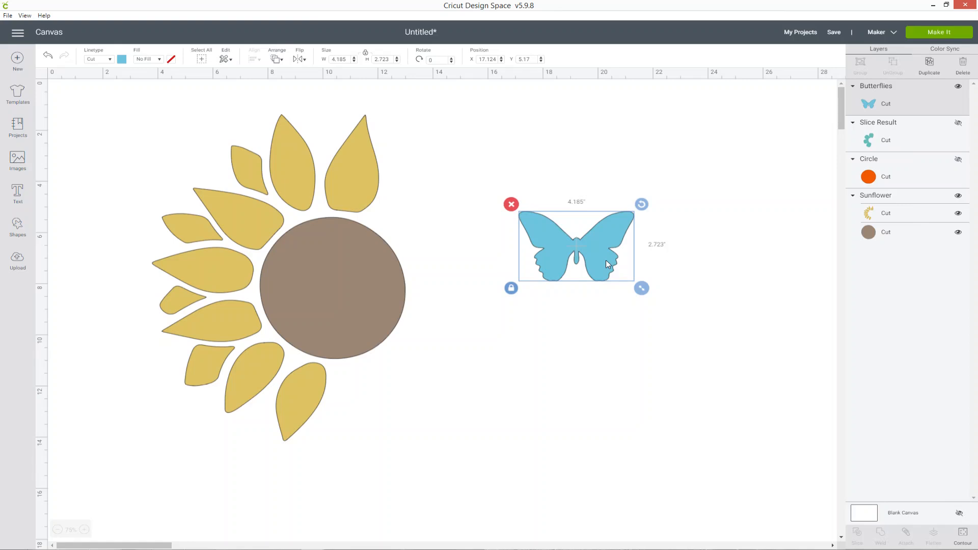
left_click_drag(606, 264, 487, 280)
left_click(509, 292)
left_click(491, 273)
left_click_drag(504, 235, 495, 220)
left_click_drag(485, 264, 479, 258)
left_click_drag(492, 298, 464, 261)
left_click(527, 279)
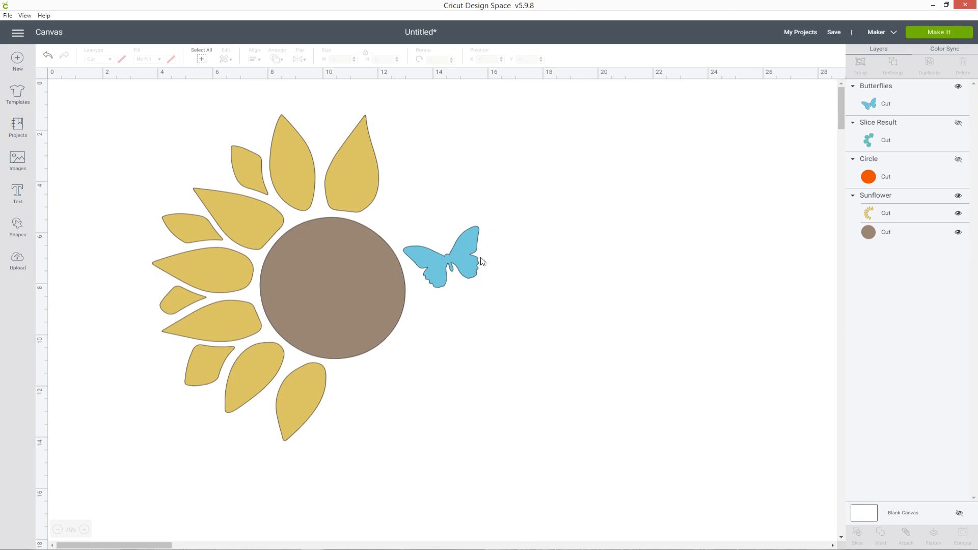
Duplicate the butterfly and fit the copy, shrunk to about 2.1 by 1.9 inches and rotated, just above the first one.
left_click(459, 251)
right_click(463, 246)
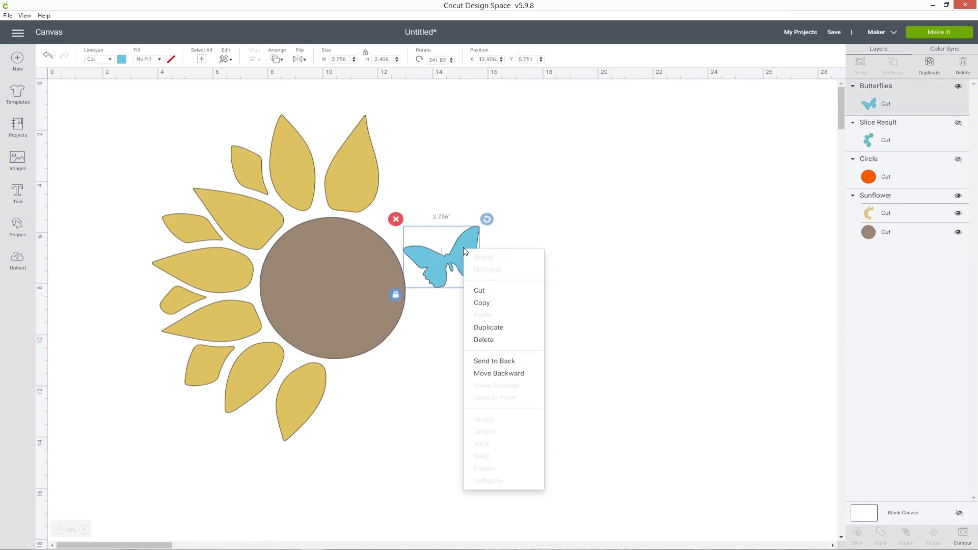
left_click(512, 327)
left_click_drag(581, 227, 582, 228)
mouse_move(623, 251)
left_mouse_down()
mouse_move(612, 220)
mouse_move(632, 255)
mouse_move(616, 242)
left_mouse_up()
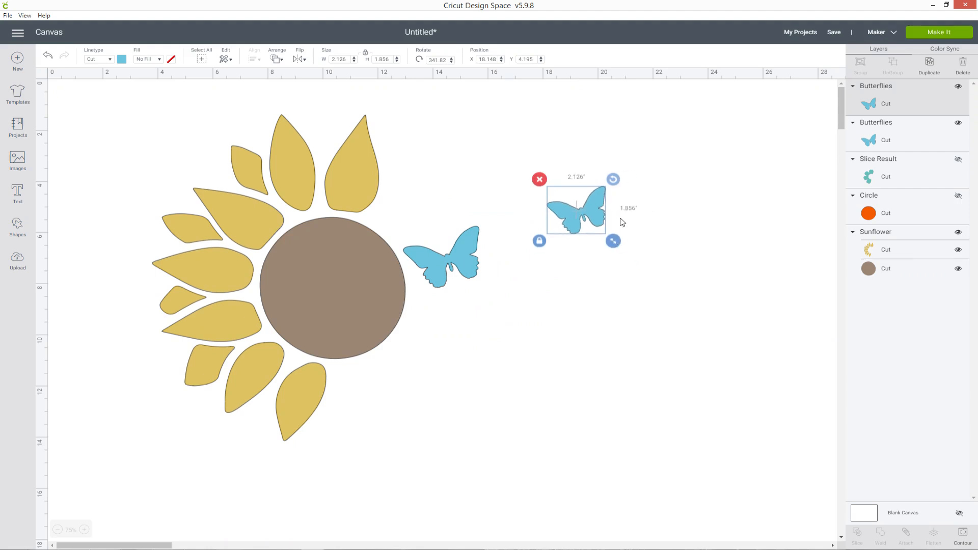
left_click_drag(605, 176, 438, 225)
left_click(530, 244)
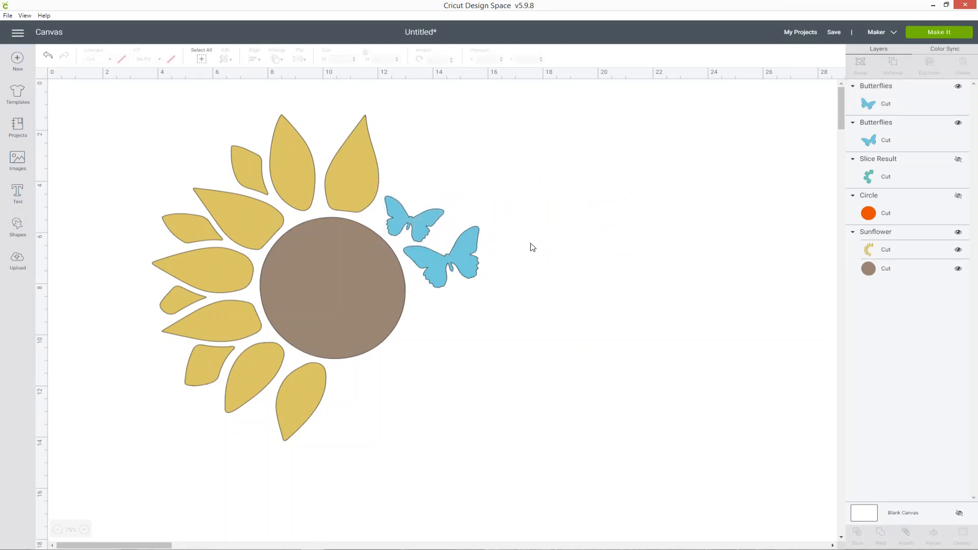
left_click_drag(455, 264, 454, 262)
left_click(449, 181)
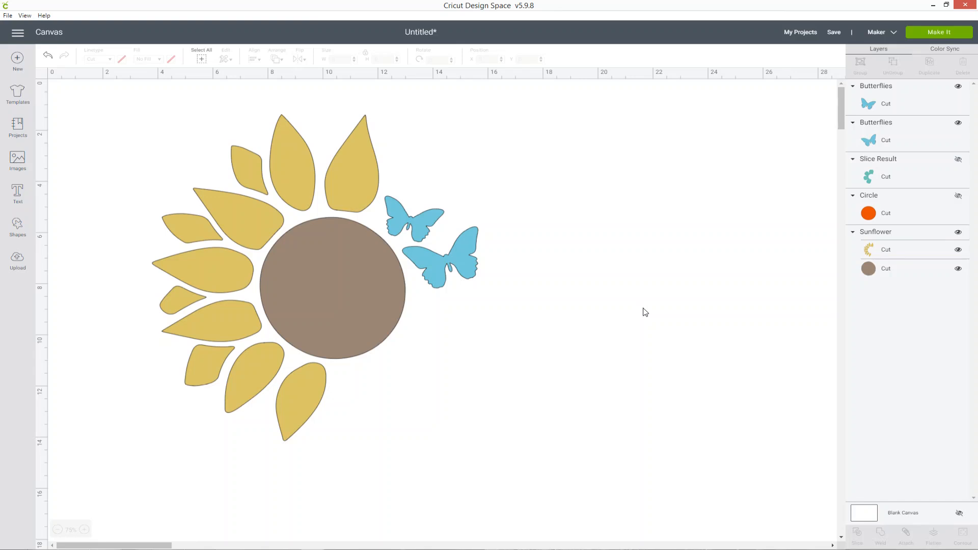
Insert a circle and enlarge it to about 12.4 inches across, centred over the sunflower and butterflies.
left_click(18, 226)
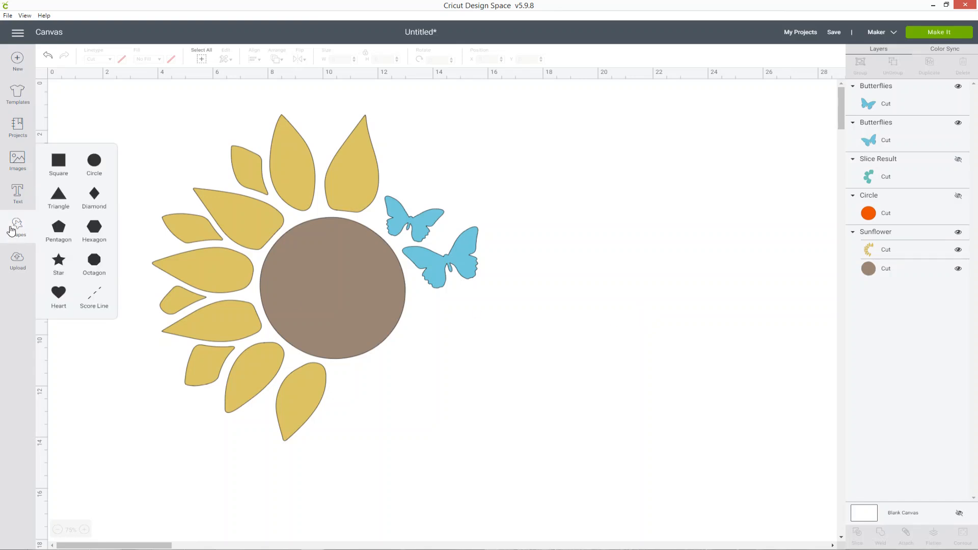
left_click(95, 165)
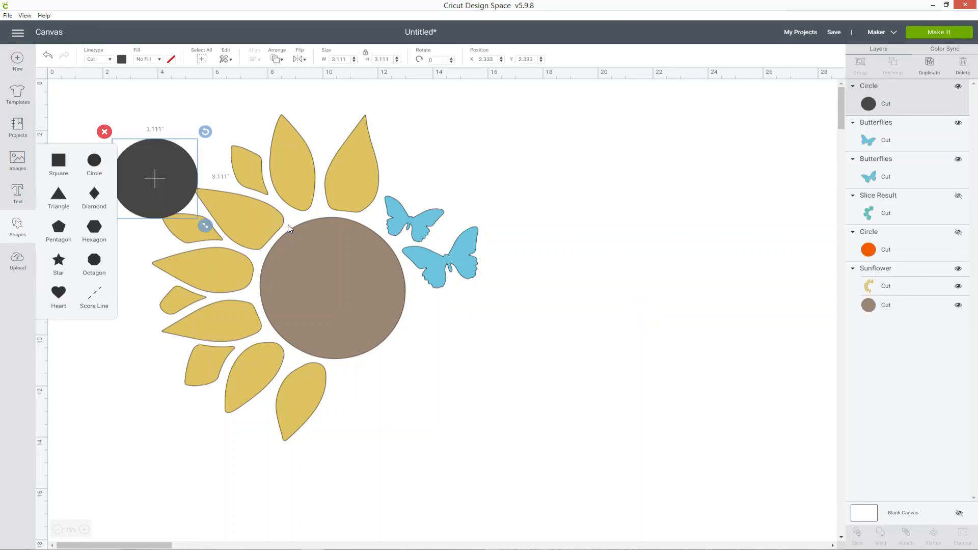
left_click_drag(193, 183, 231, 187)
left_click_drag(242, 228, 455, 400)
left_click_drag(408, 368, 412, 339)
Move the large circle's layer beneath the sunflower and butterflies, and shift the circle slightly left to meet the petal tips.
left_click_drag(916, 101, 906, 311)
left_click_drag(897, 102, 915, 264)
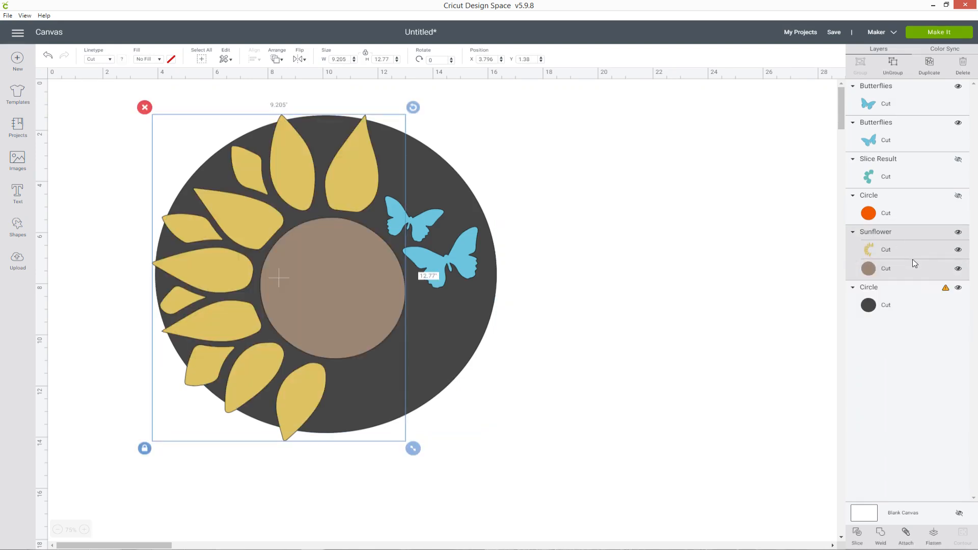
left_click(648, 266)
left_click(893, 300)
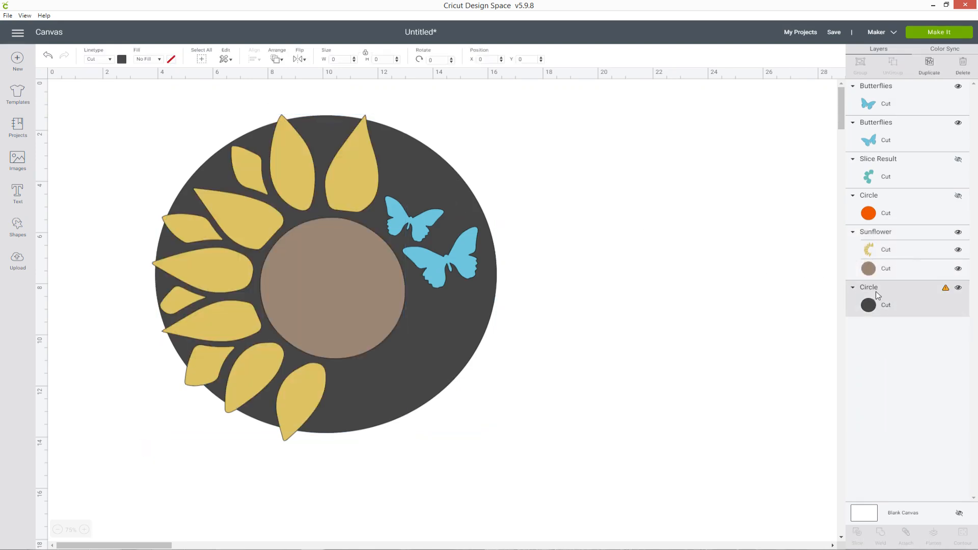
left_click_drag(469, 331, 464, 332)
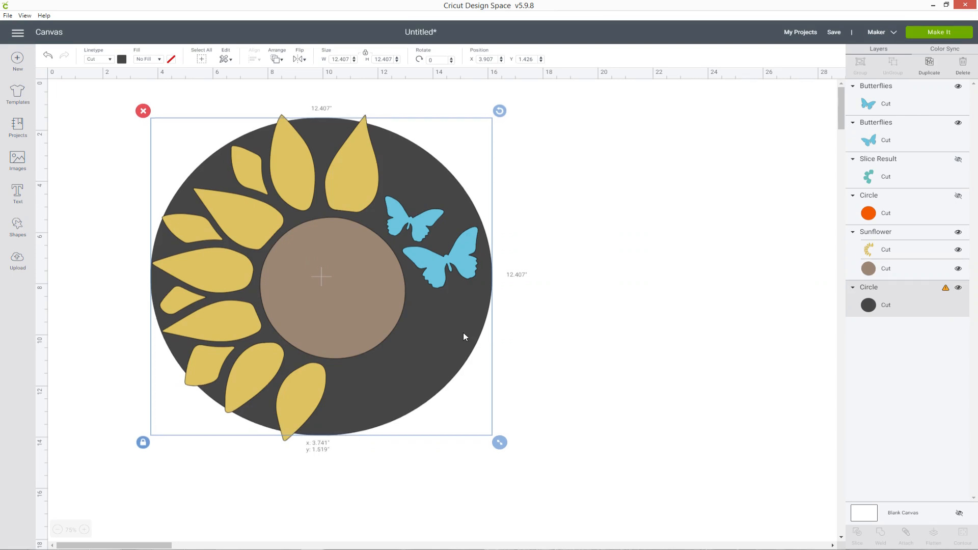
left_click(675, 311)
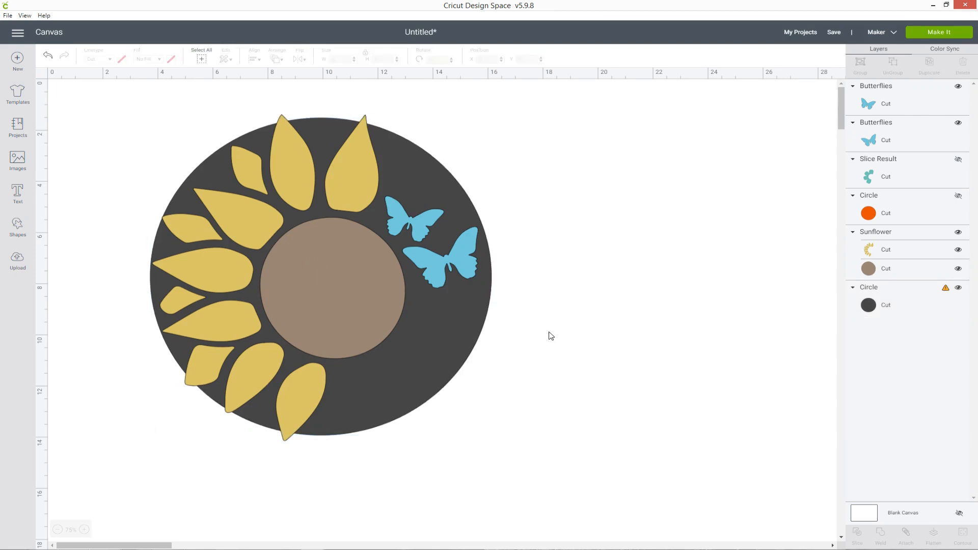
Change the large circle's material colour to white.
left_click(470, 335)
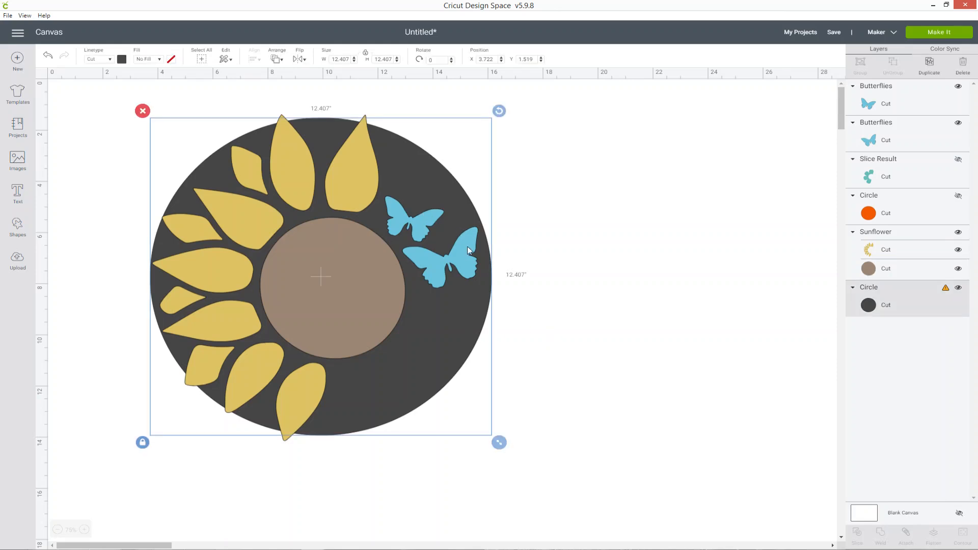
left_click(122, 60)
left_click(132, 145)
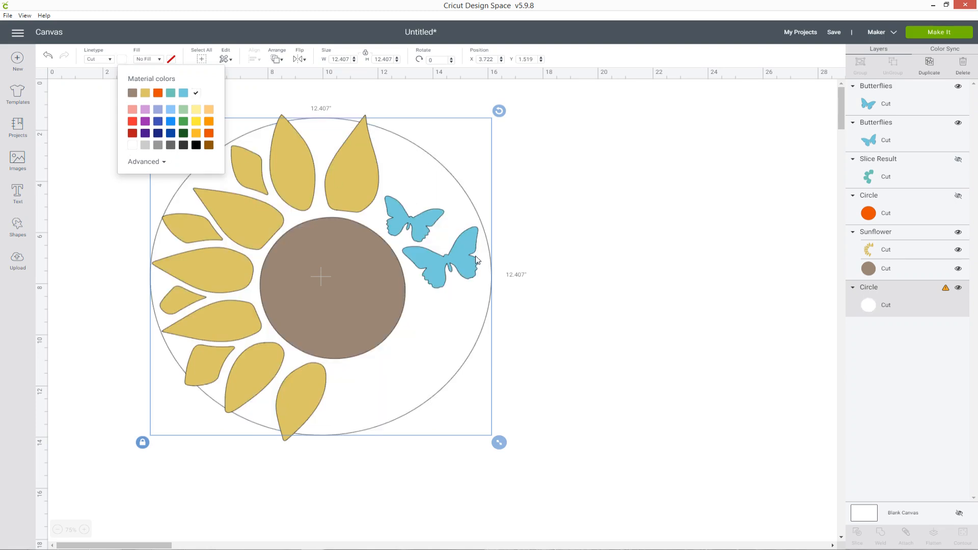
left_click(555, 301)
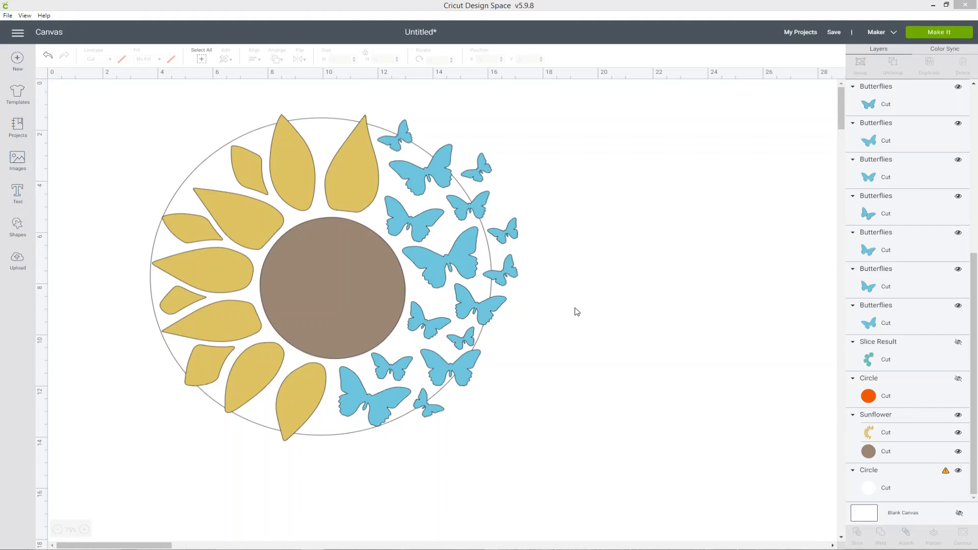
Hide the large white guide circle from the canvas.
left_click(898, 487)
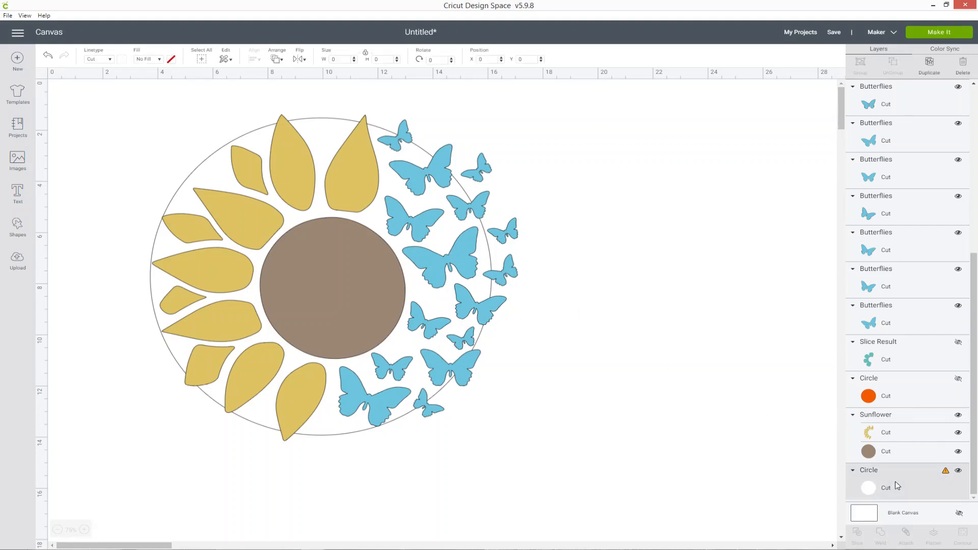
left_click(958, 472)
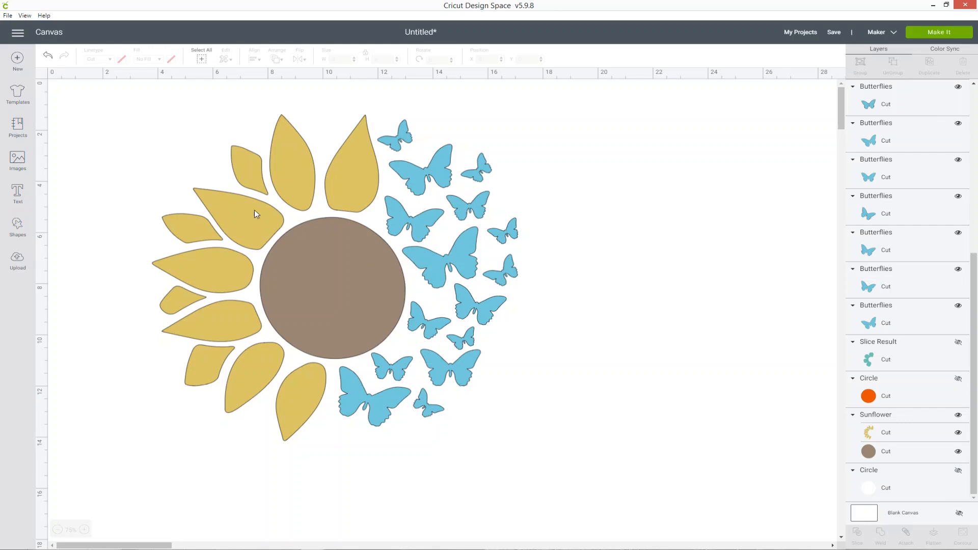
scroll(900, 163, "up", 5)
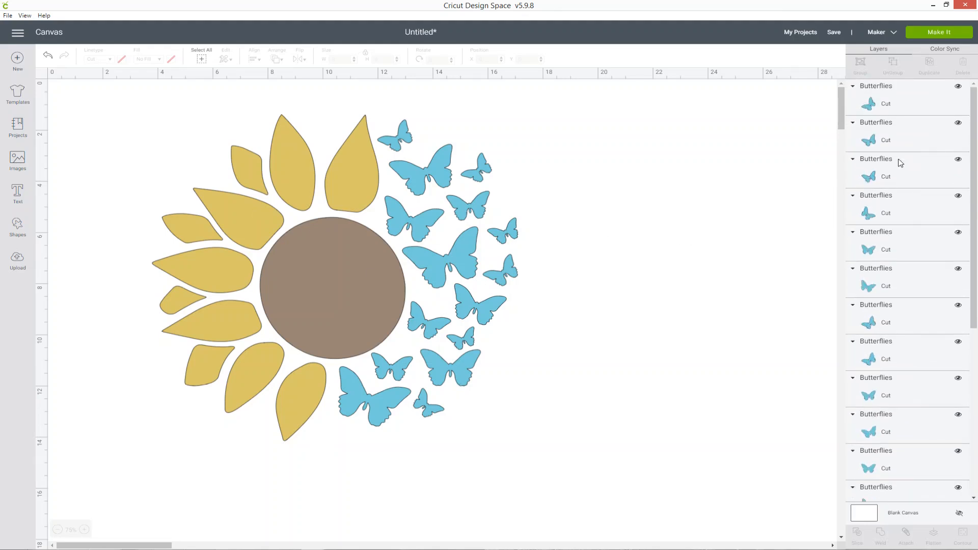
Preview the design on the cutting mats and return to the canvas.
left_click(939, 32)
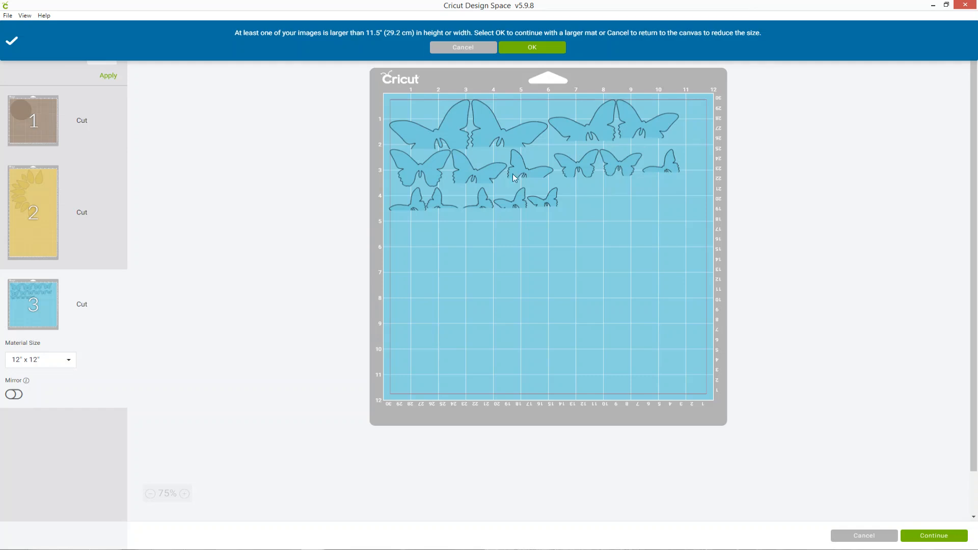
left_click(471, 49)
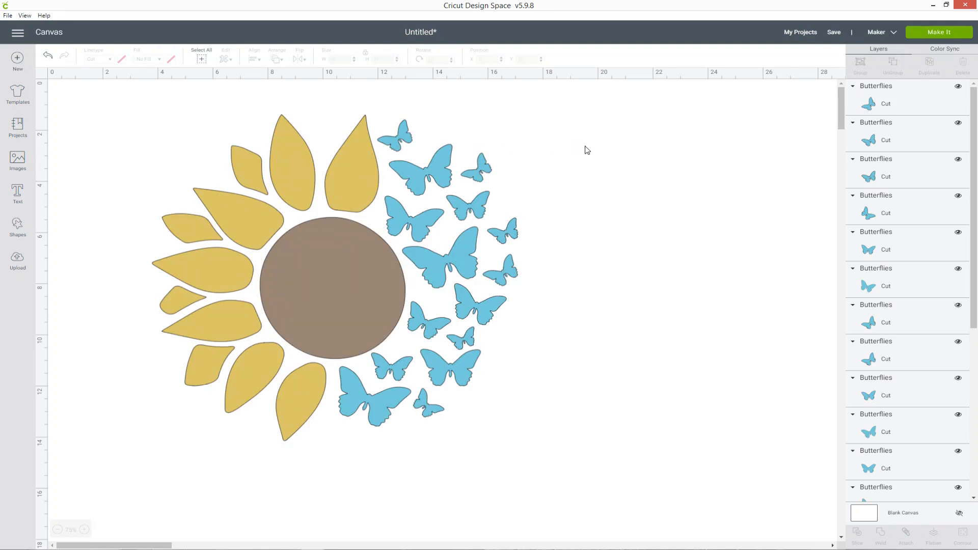
Attach all of the butterfly layers together and collapse the attached set in the layer list.
left_click(902, 98)
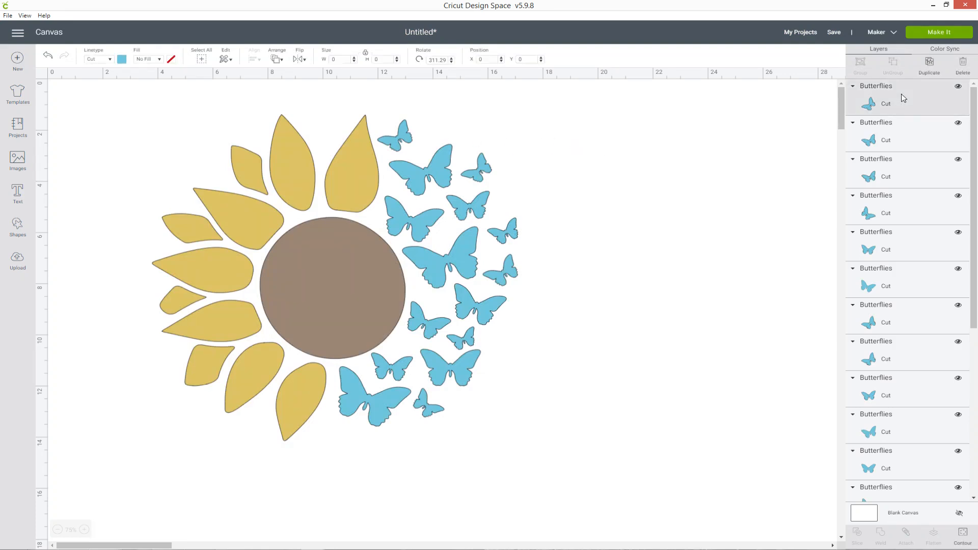
left_click(911, 145, "shift")
left_click(906, 176, "shift")
left_click(905, 209, "shift")
left_click(912, 242, "shift")
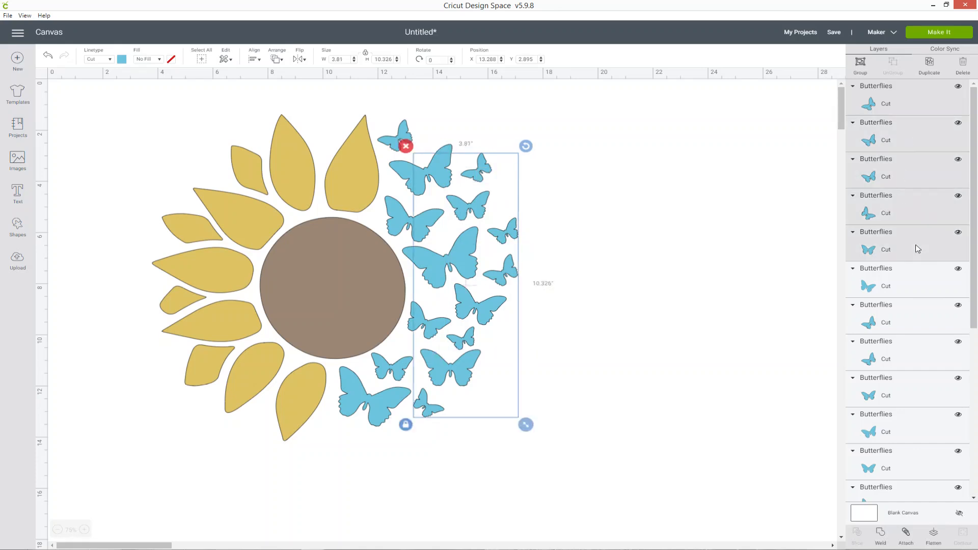
left_click(917, 283, "shift")
left_click(918, 317, "shift")
scroll(928, 285, "down", 3)
left_click(918, 225, "shift")
left_click(915, 255, "shift")
left_click(916, 278, "shift")
left_click(914, 314, "shift")
left_click(912, 352, "shift")
left_click(912, 388, "shift")
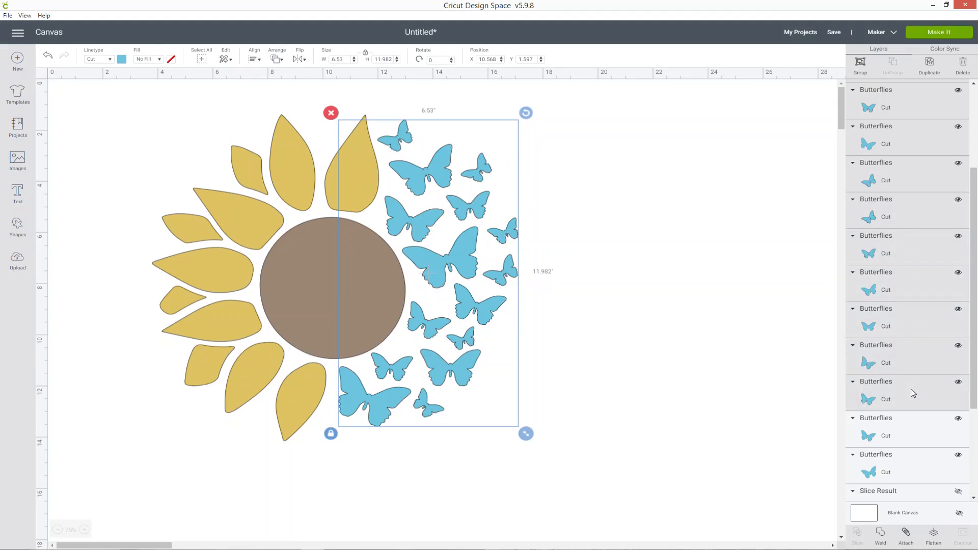
scroll(915, 394, "down", 3)
left_click(901, 291, "ctrl")
left_click(889, 319, "ctrl")
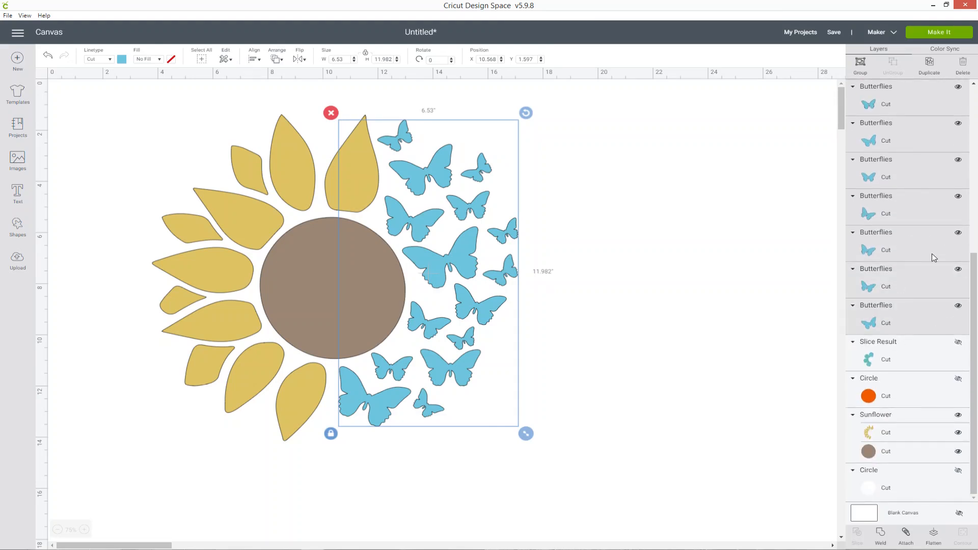
scroll(937, 232, "up", 5)
scroll(934, 228, "down", 5)
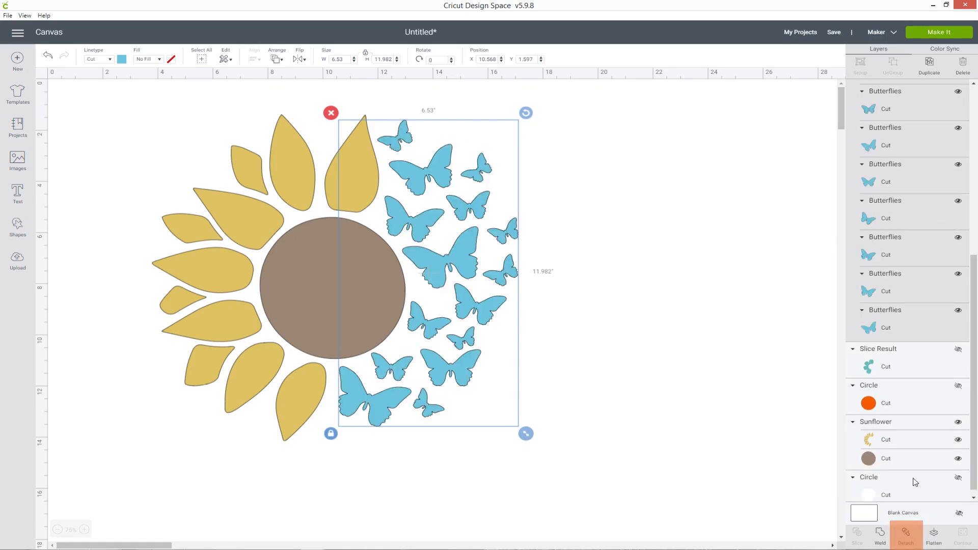
left_click(853, 87)
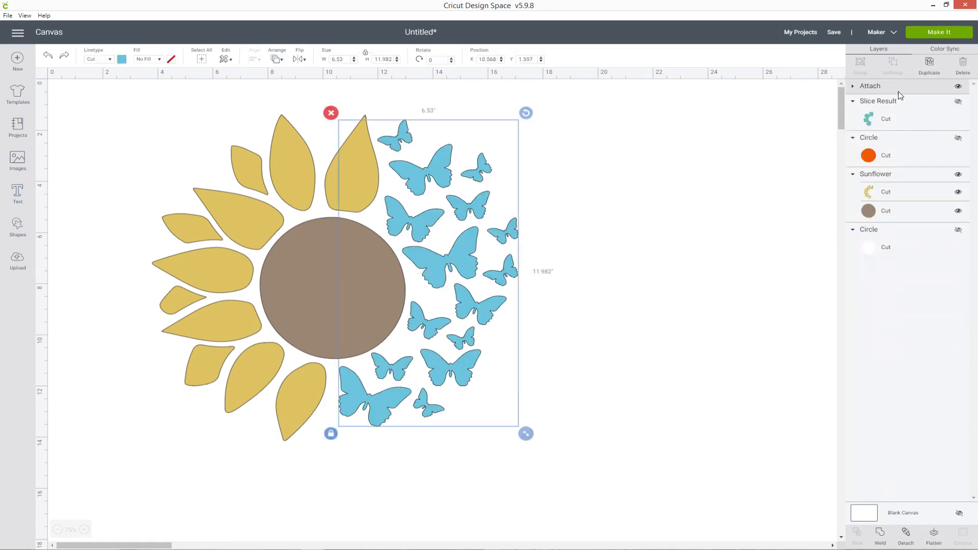
Preview the attached butterflies on their cutting mat and return to the canvas.
left_click(926, 34)
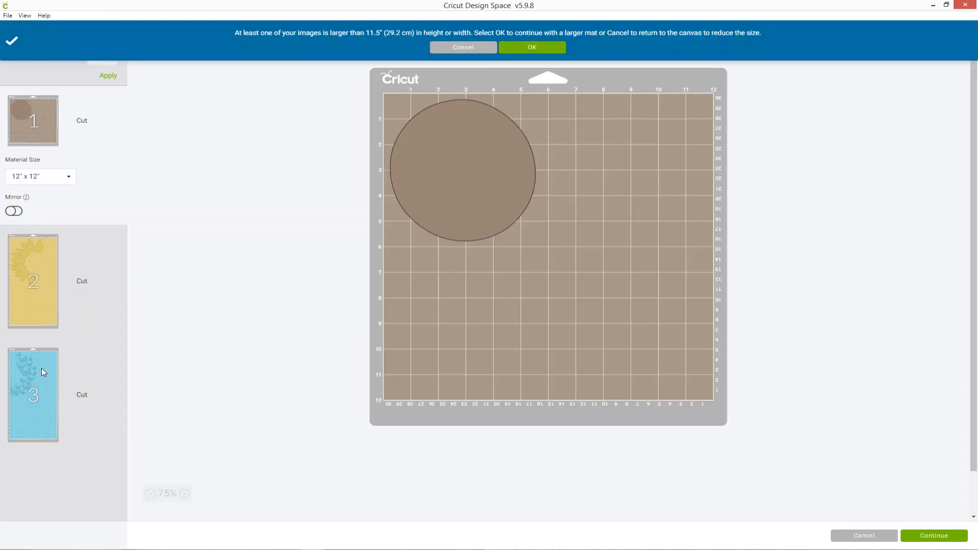
left_click(41, 369)
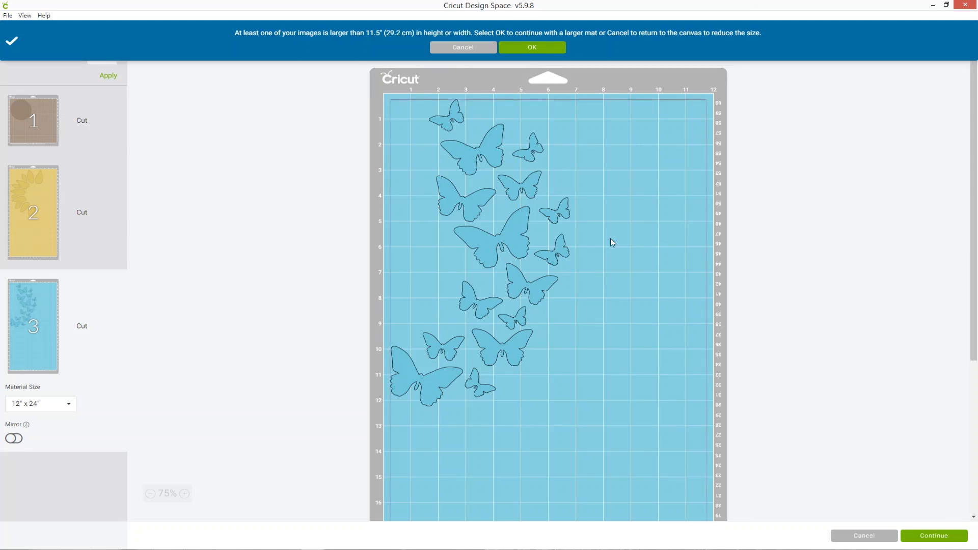
left_click(463, 48)
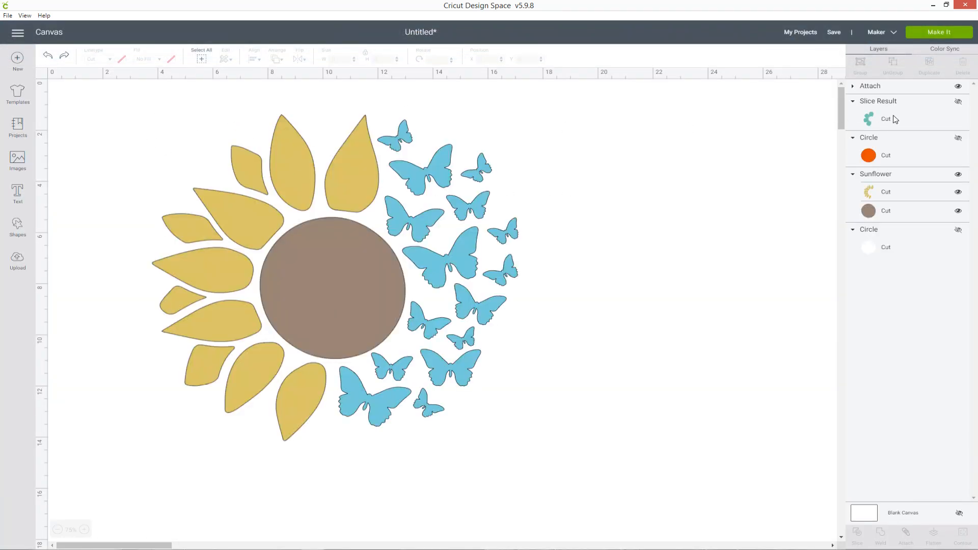
Group the attached butterflies with the sunflower.
left_click(904, 91)
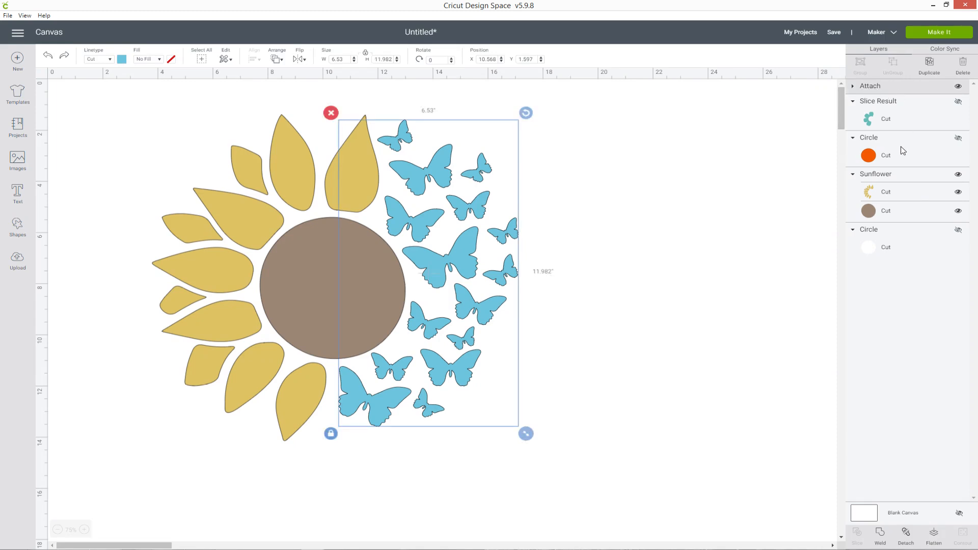
left_click(893, 176, "shift")
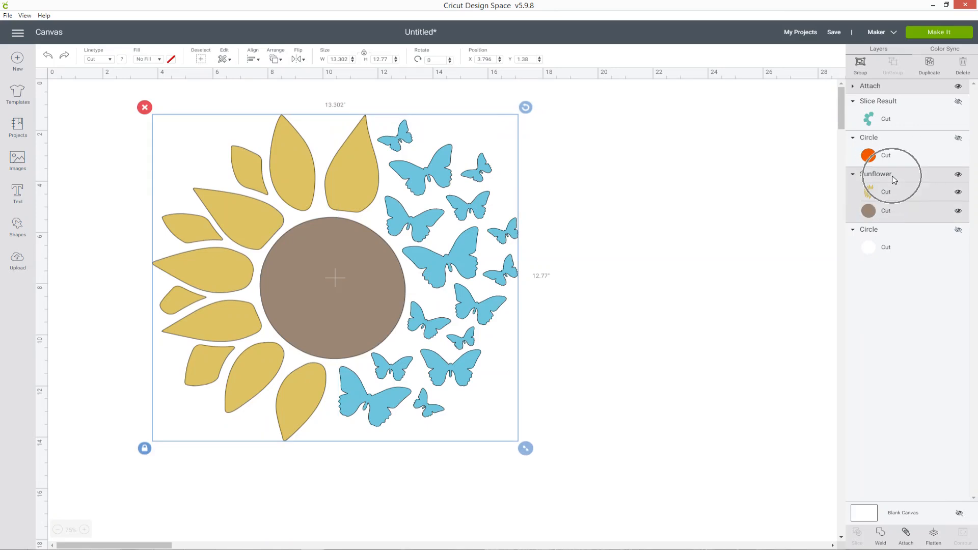
left_click(861, 63)
Scale down the grouped sunflower and butterfly design and set its width to 8 inches.
left_click_drag(526, 448, 399, 346)
left_click(327, 60)
type("8")
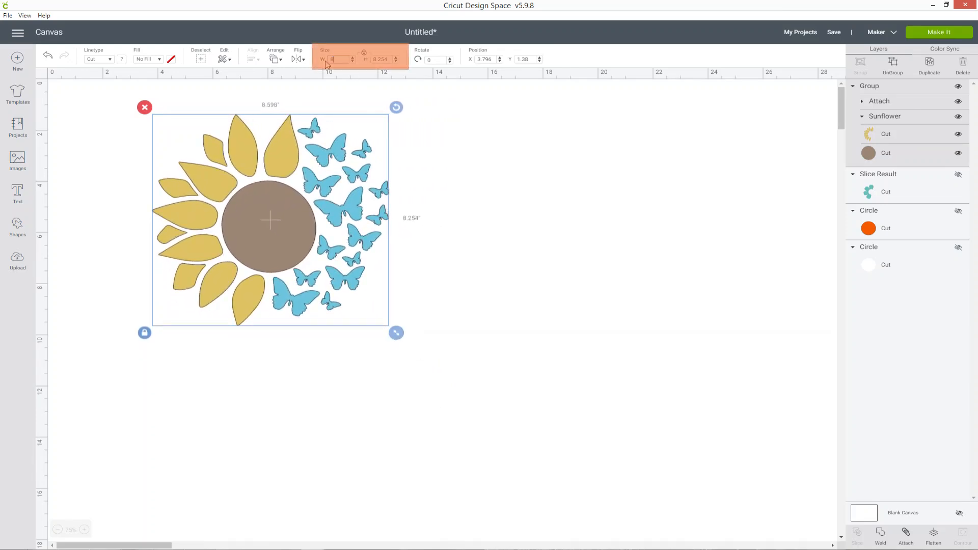
key("Return")
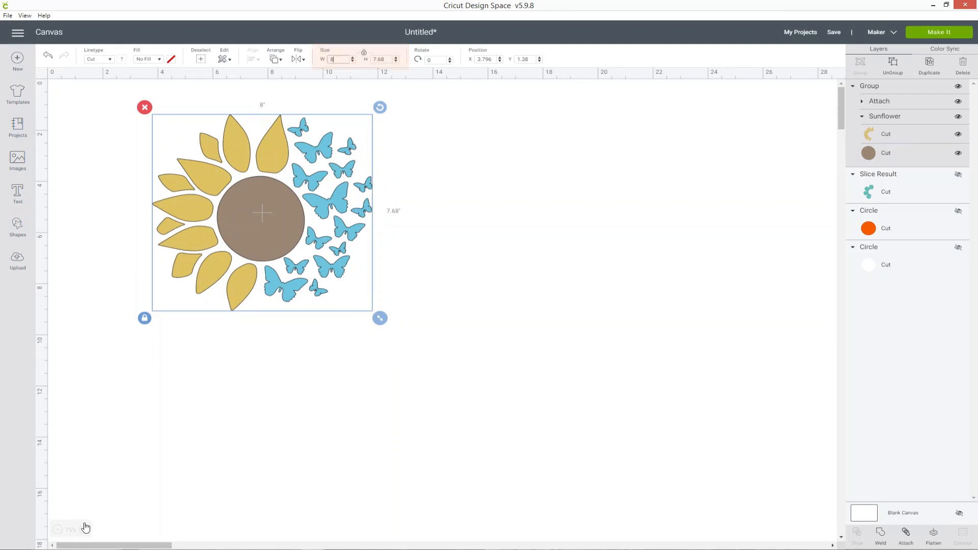
Move the resized design near the canvas's upper-left corner, at about X 0.97, Y 0.54, and deselect it.
left_click(84, 529)
left_click_drag(224, 383, 123, 367)
left_click(88, 530)
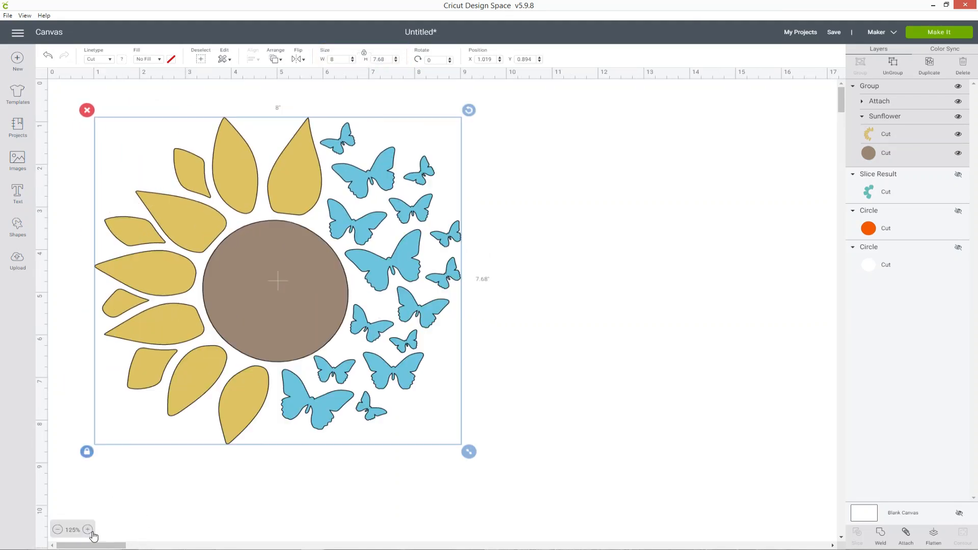
mouse_move(285, 389)
left_mouse_down()
mouse_move(292, 373)
mouse_move(283, 373)
left_mouse_up()
left_click(569, 305)
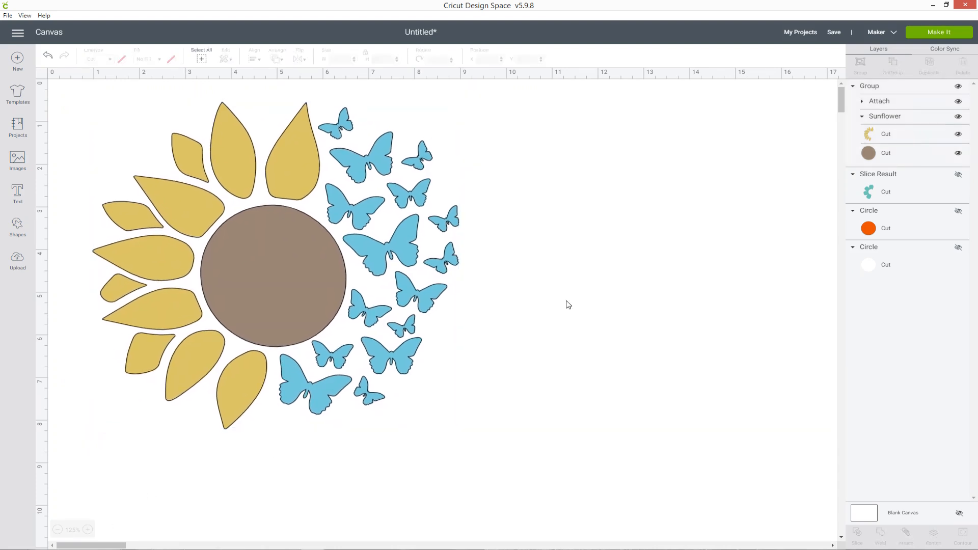
Preview the centre, petal and butterfly cutting mats for the resized design and return to the canvas.
left_click(915, 35)
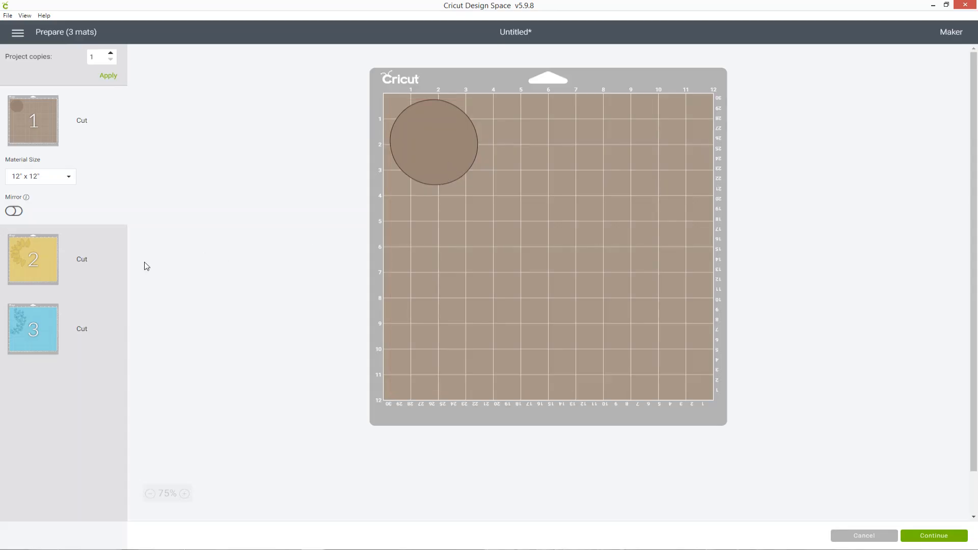
left_click(101, 261)
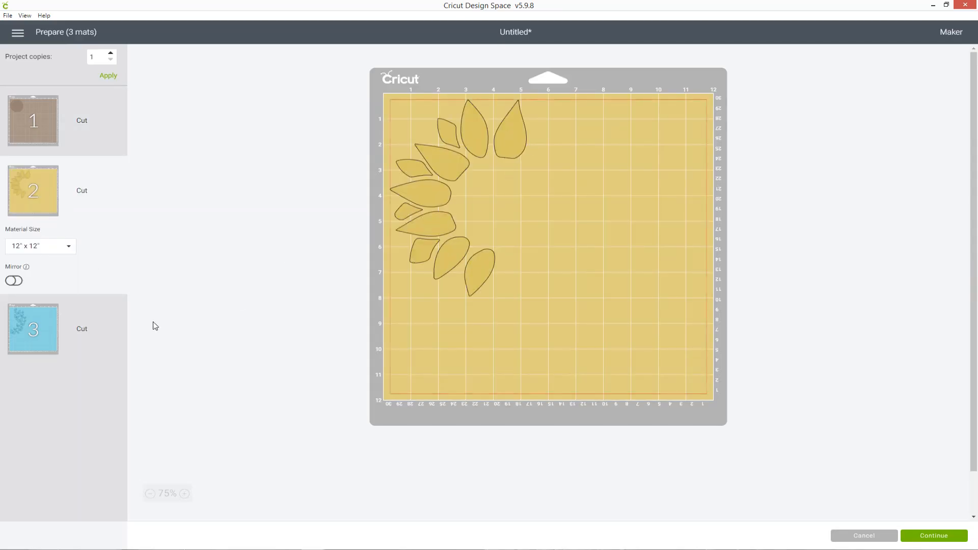
left_click(84, 331)
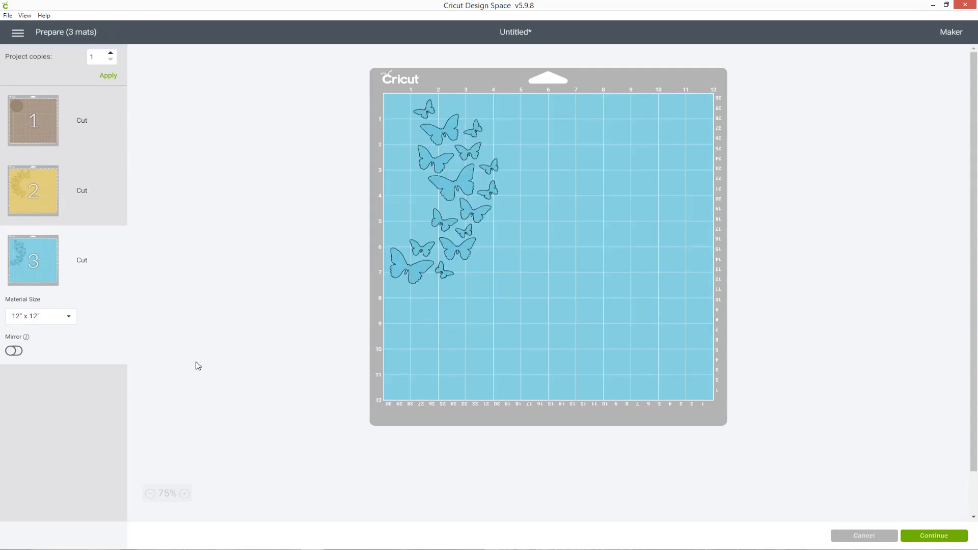
left_click(855, 536)
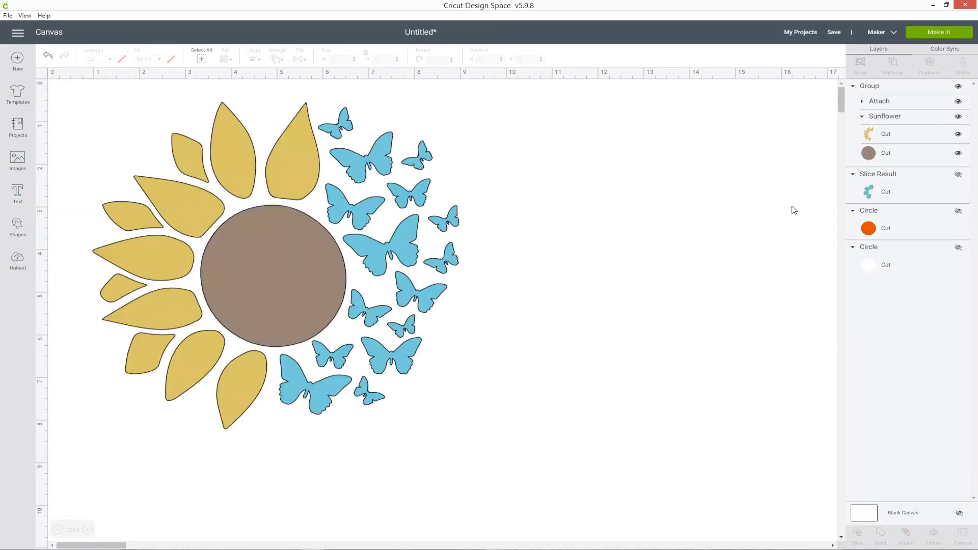
Try recolouring the attached butterflies with the petals' yellow material colour, and undo the change.
left_click(888, 104)
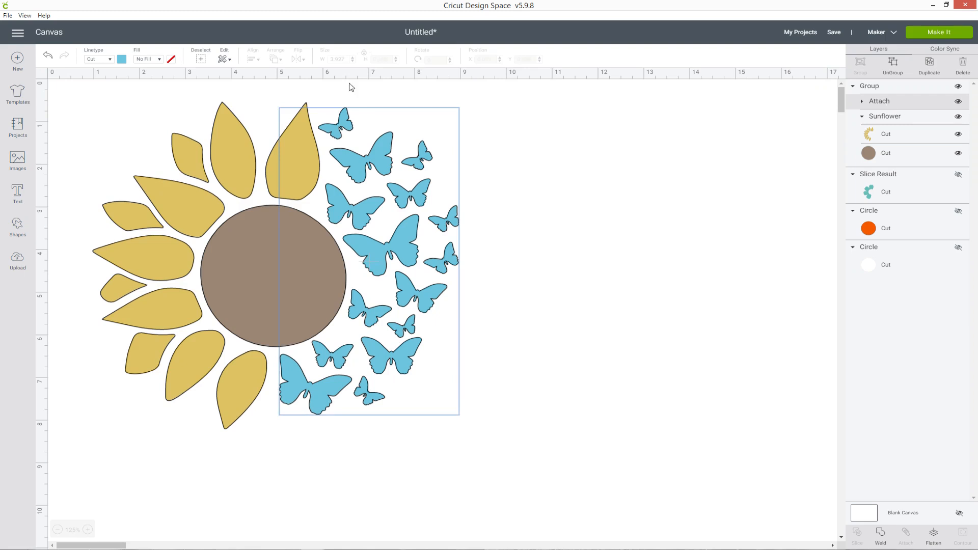
left_click(122, 61)
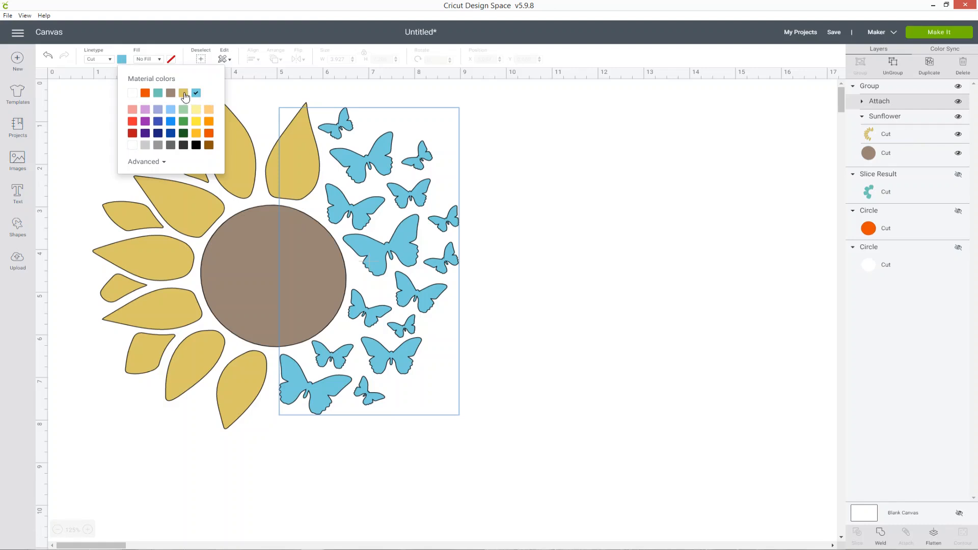
left_click(183, 93)
left_click(598, 302)
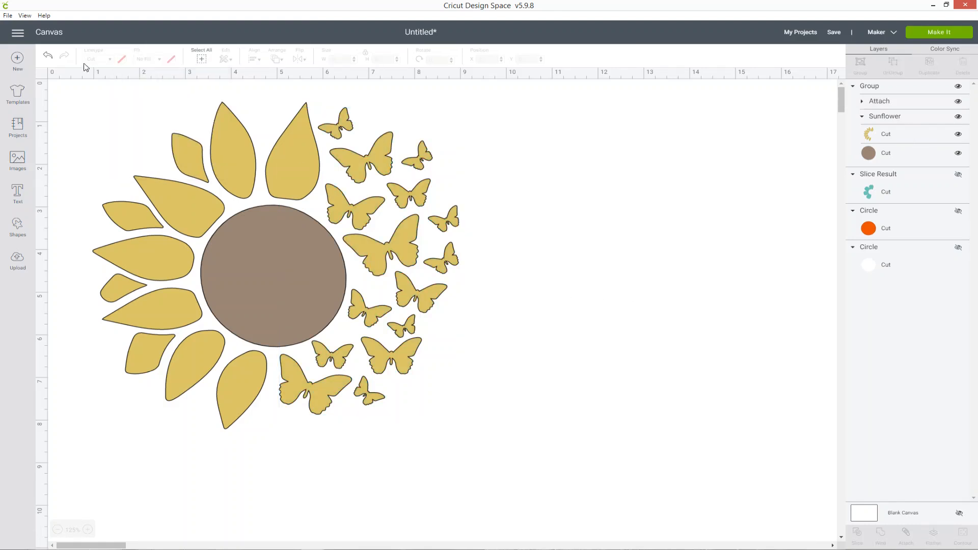
left_click(47, 55)
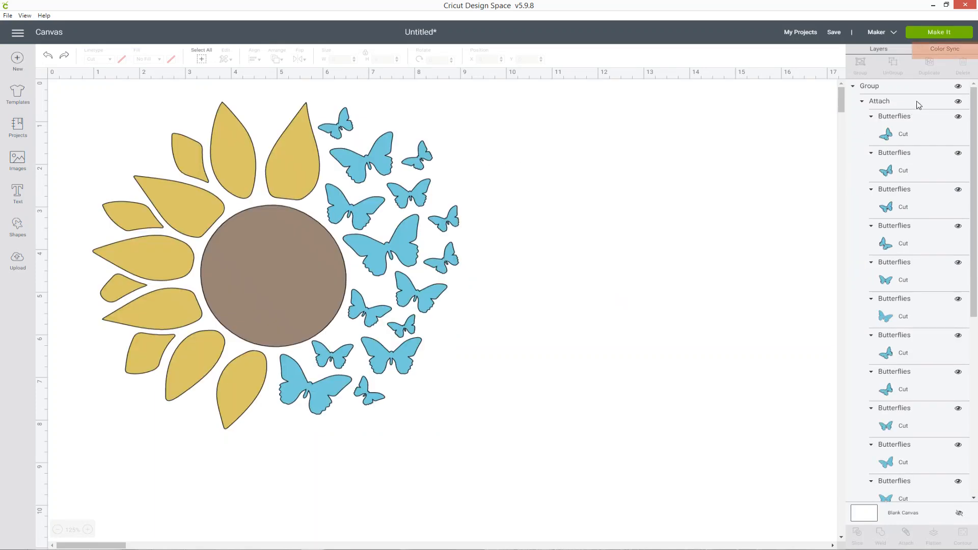
Use Color Sync to match the blue butterflies to the petals' yellow, and collapse the attached set in the layer list.
left_click(946, 51)
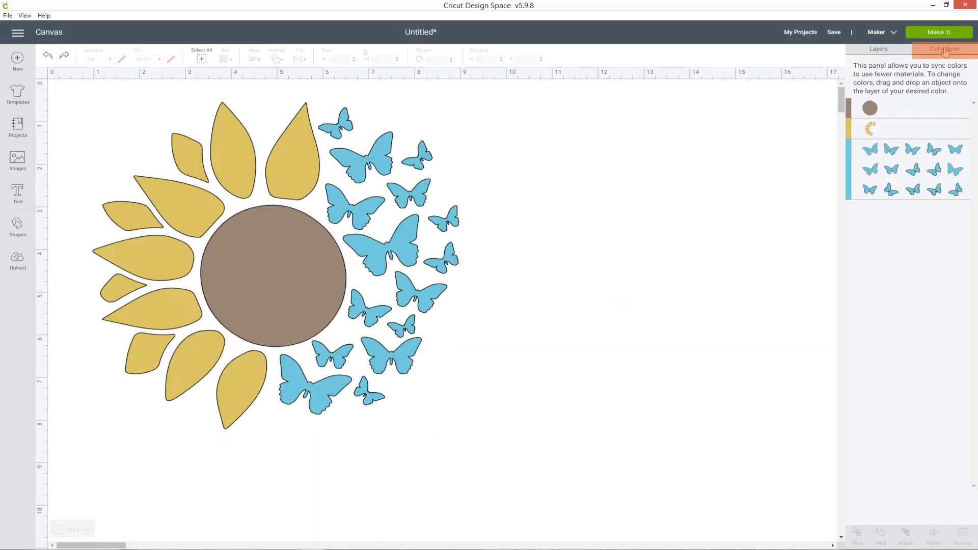
left_click_drag(870, 150, 917, 136)
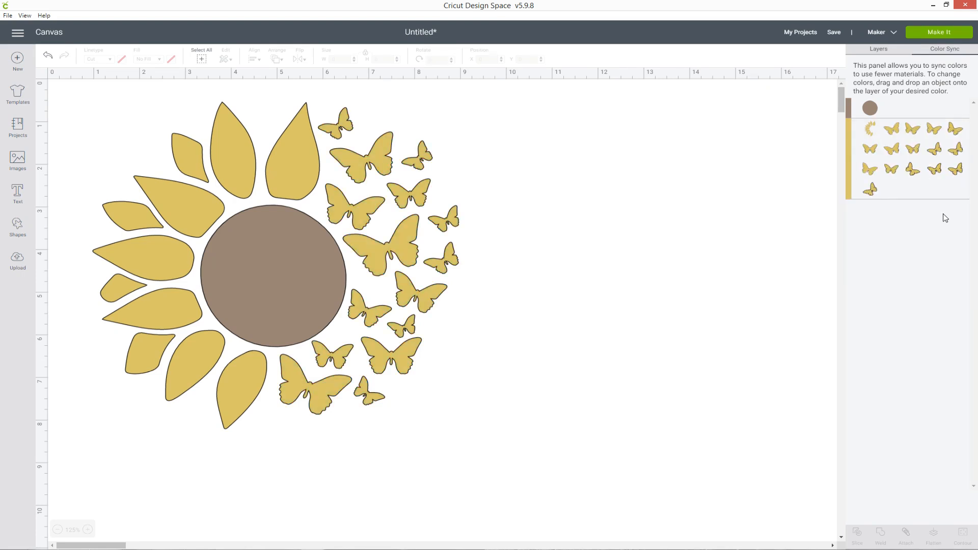
left_click(879, 50)
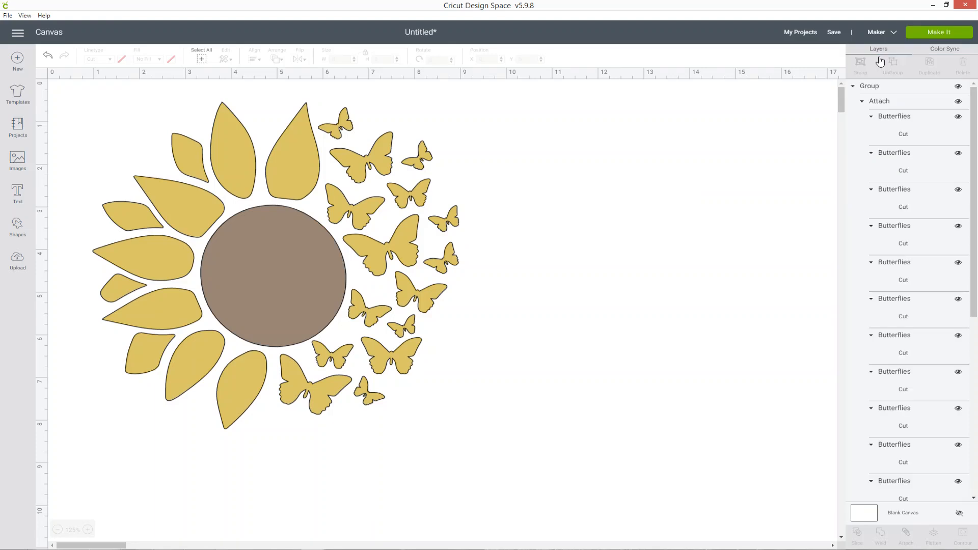
left_click(862, 101)
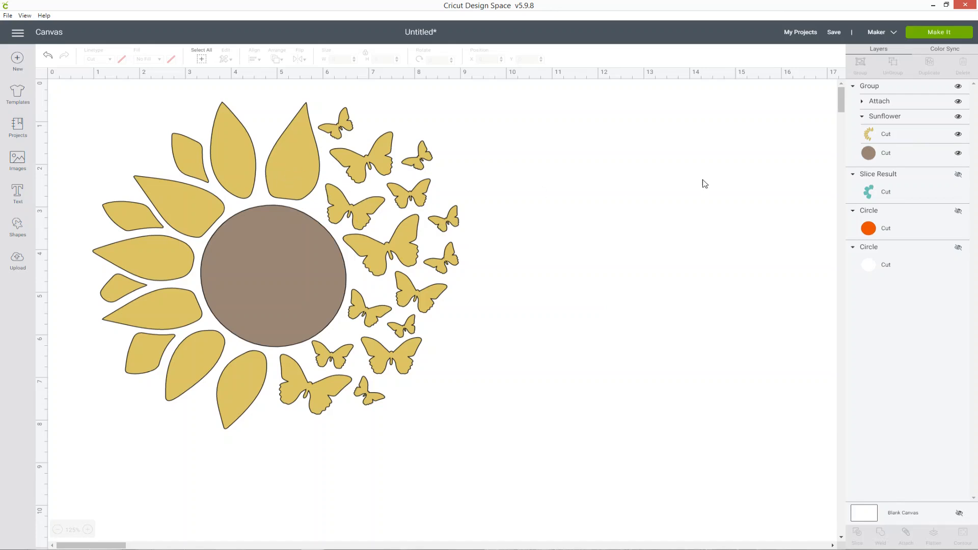
Ungroup the sunflower so its petals and brown centre are separate layers.
left_click(885, 104)
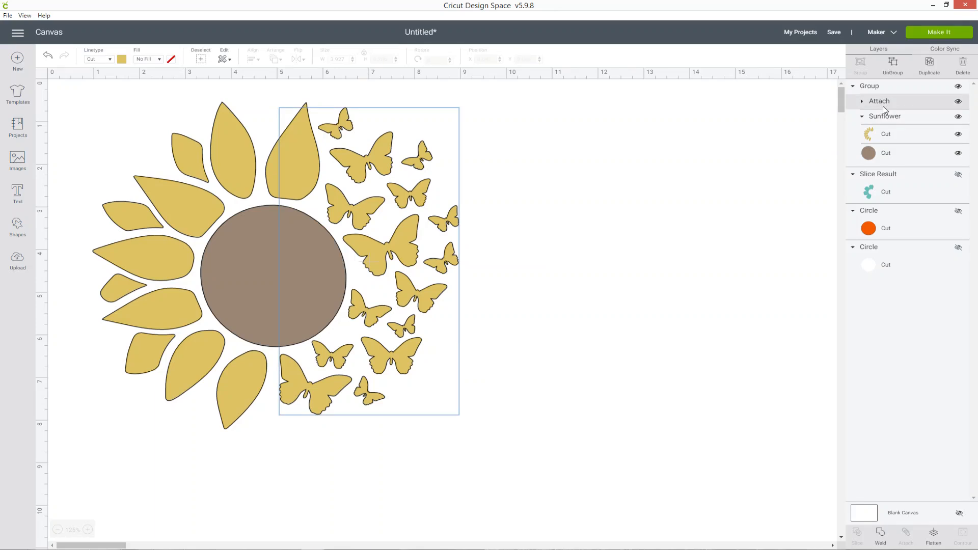
left_click(893, 135)
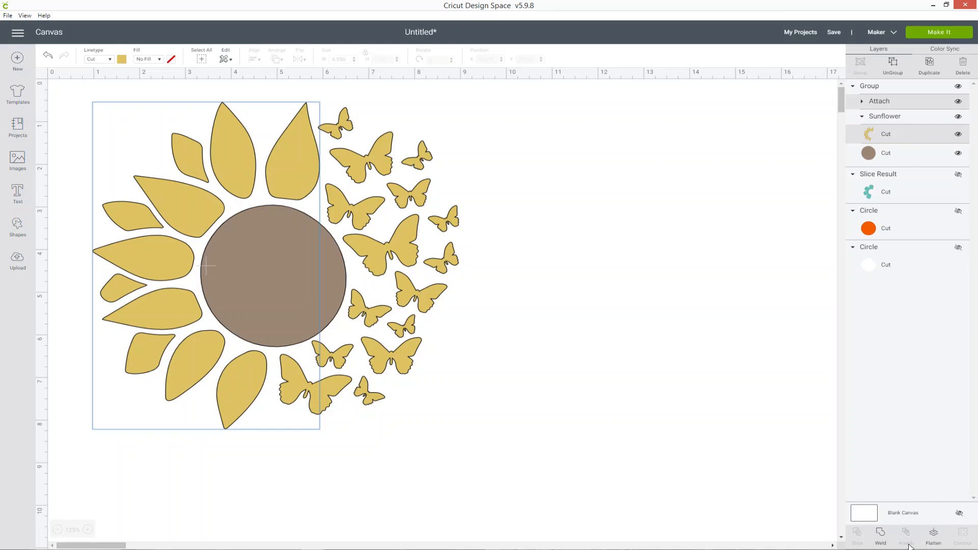
left_click(907, 121)
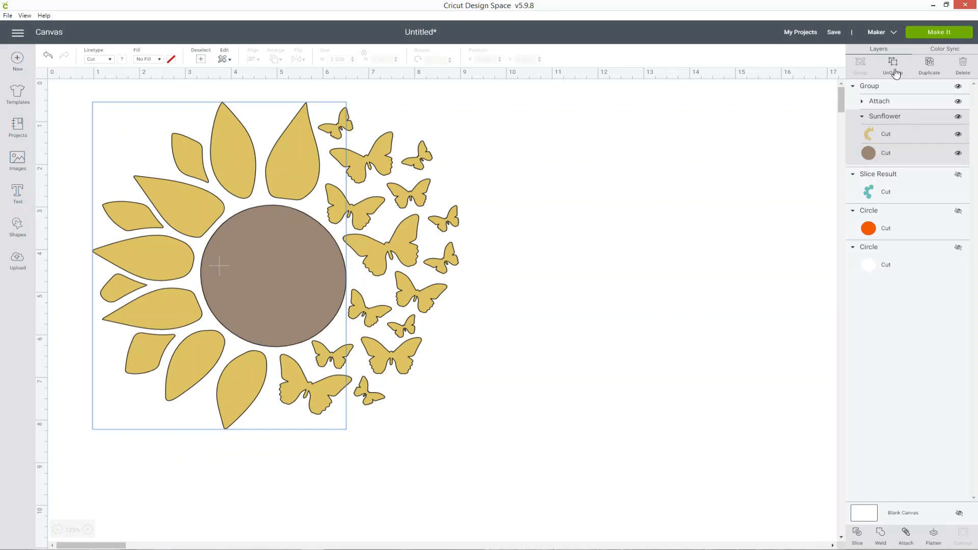
left_click(892, 70)
Attach the yellow petals to the attached butterflies, leaving out the brown centre.
left_click(913, 104)
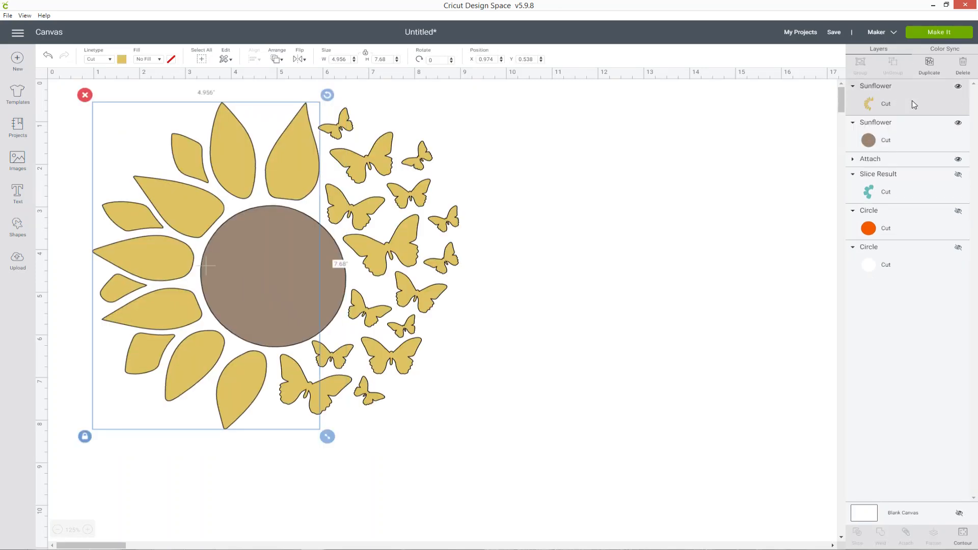
left_click(903, 162, "shift")
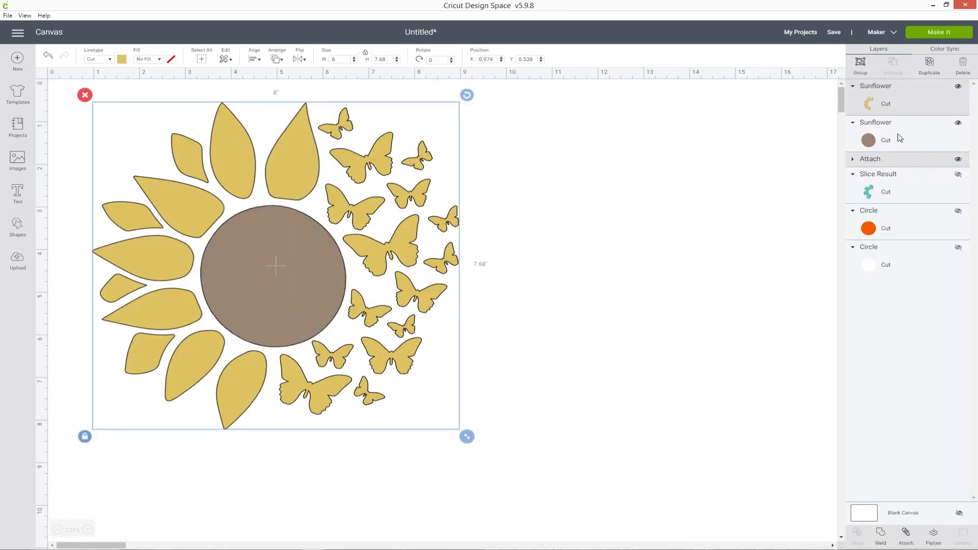
left_click(906, 542)
left_click(676, 346)
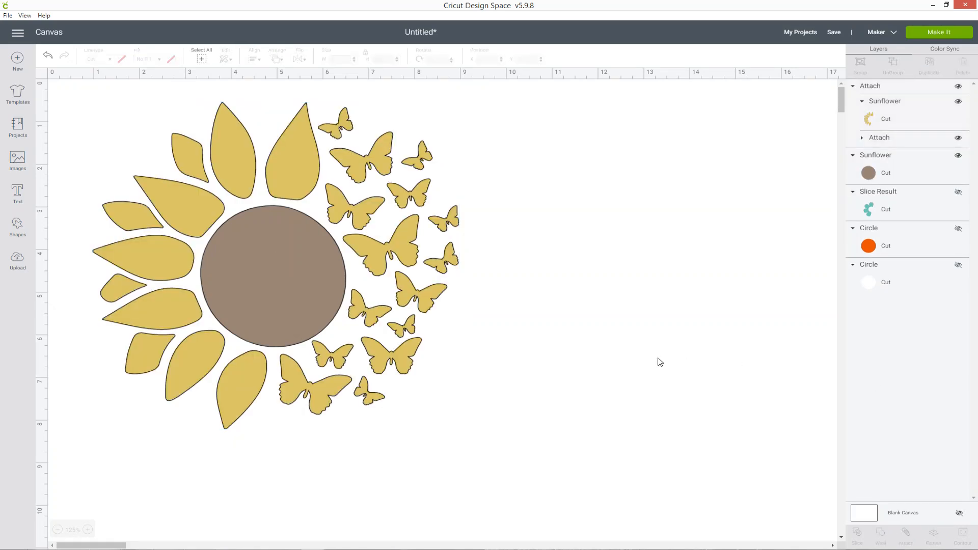
Preview the cutting mats and view the yellow mat holding the petals and butterflies.
left_click(934, 33)
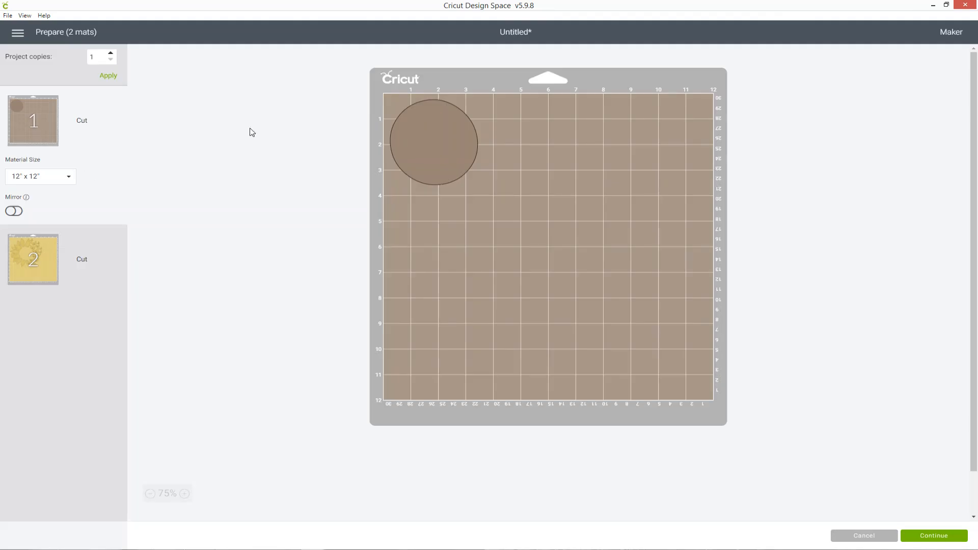
left_click(109, 250)
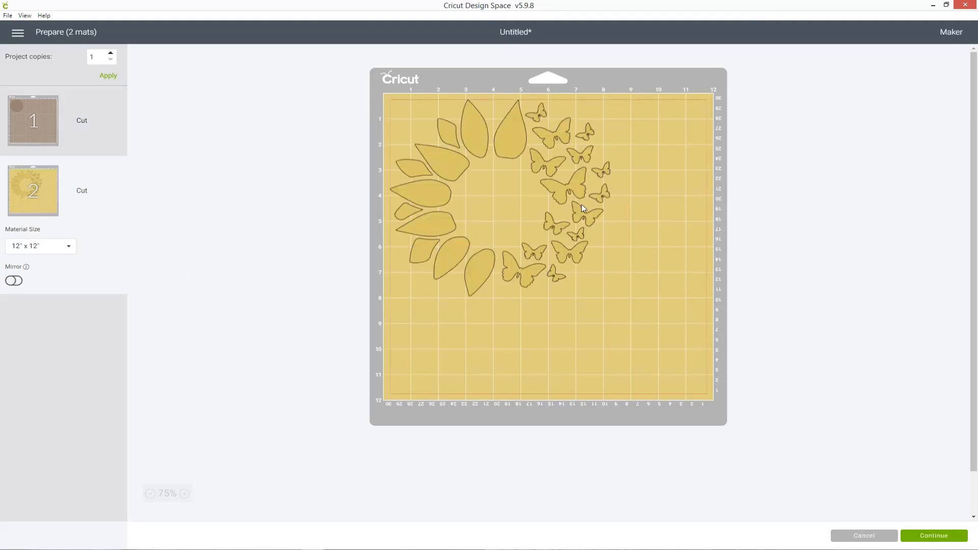